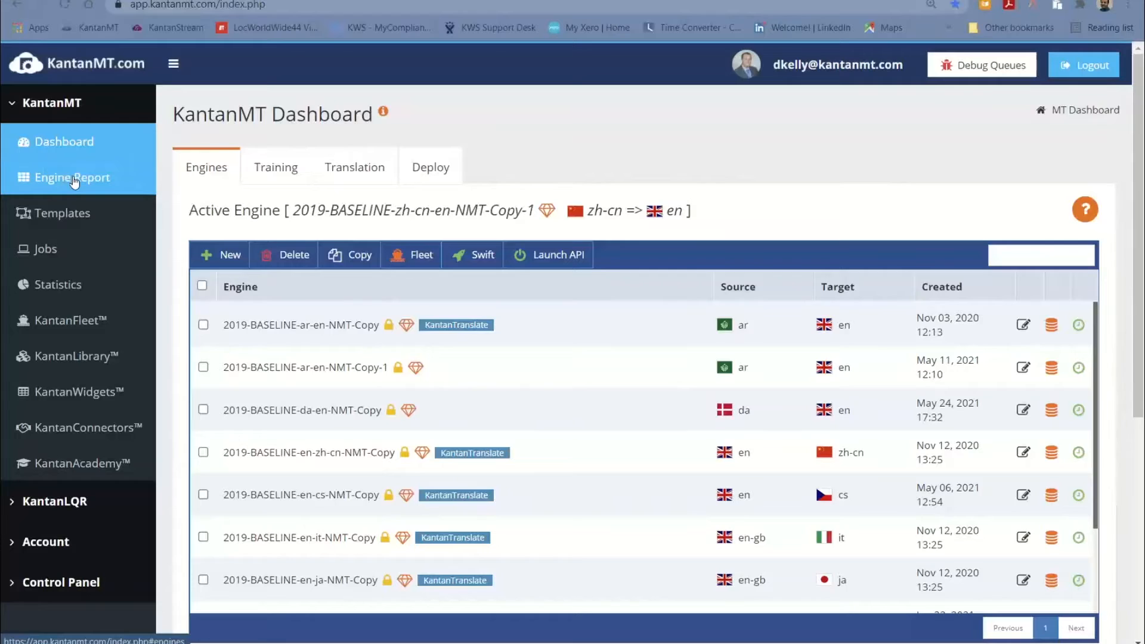
Open the engine performance report and examine the F-Measure, BLEU and TER scores of the engines
click(74, 180)
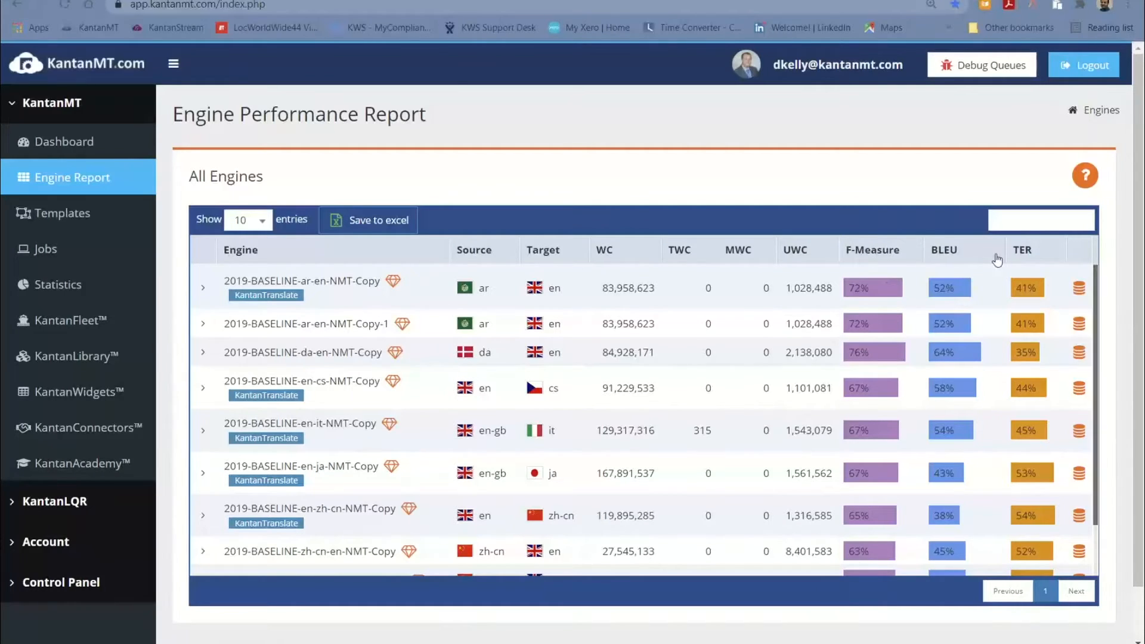
mouse_move(1027, 261)
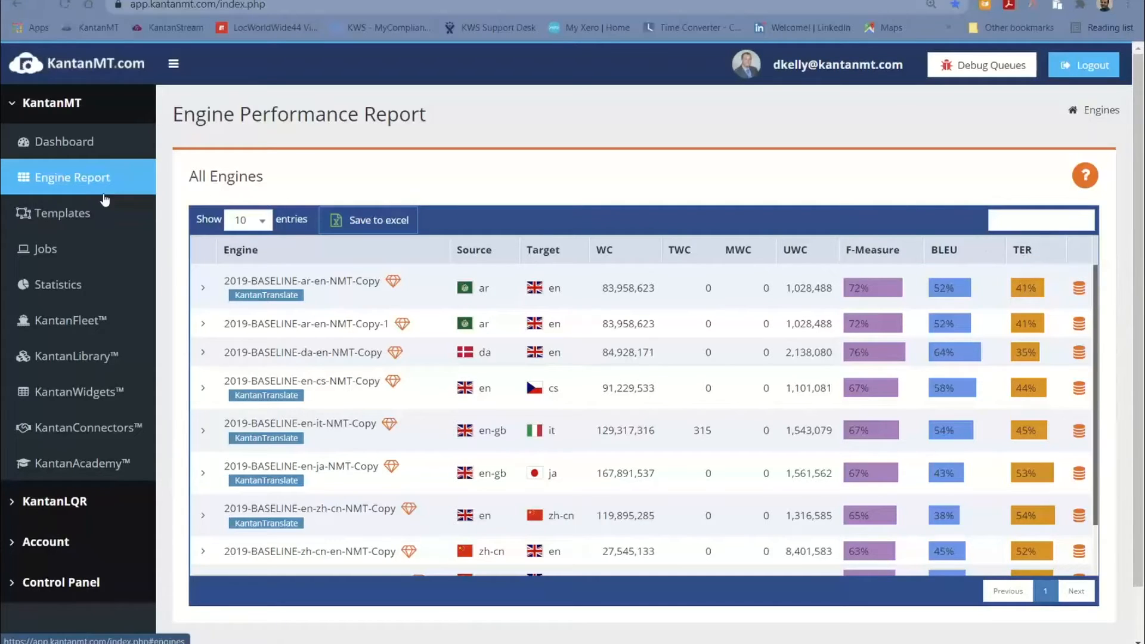
Return to the engine dashboard, check the alias in the properties of 2019-V2-BASELINE-en-de-NMT-Copy, and close them without changes
click(77, 158)
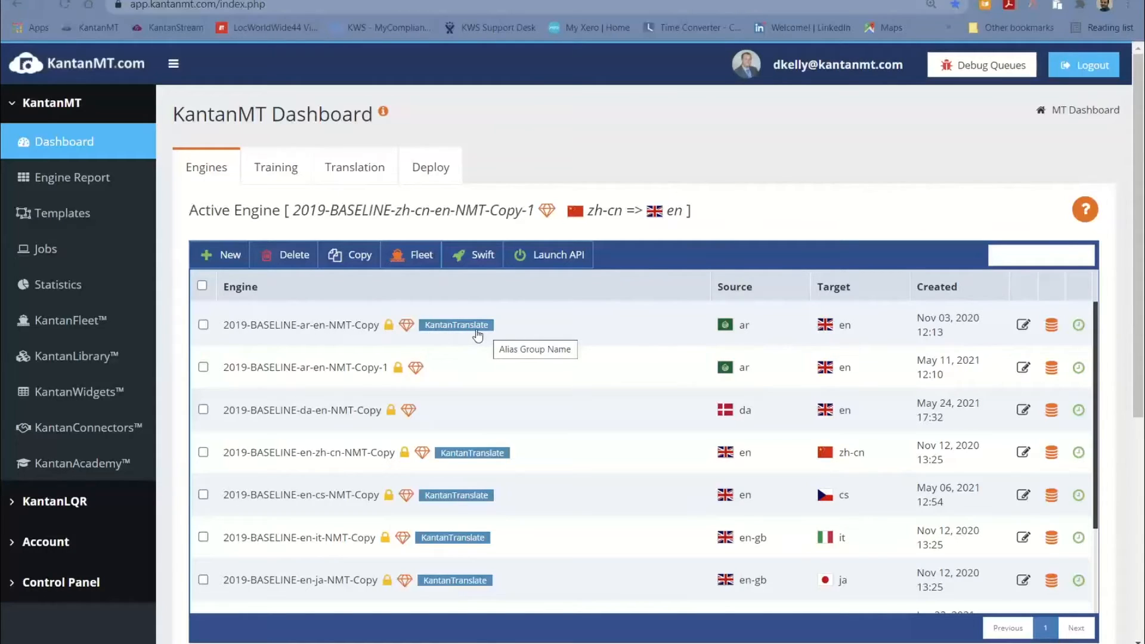
scroll(561, 441, down, 2)
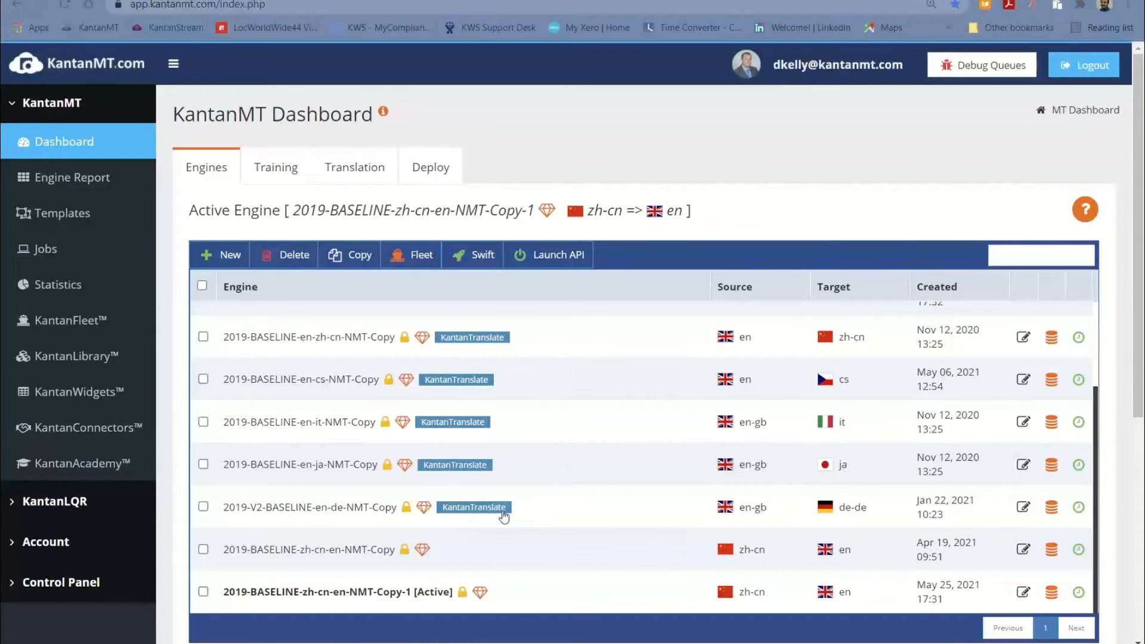
click(1024, 509)
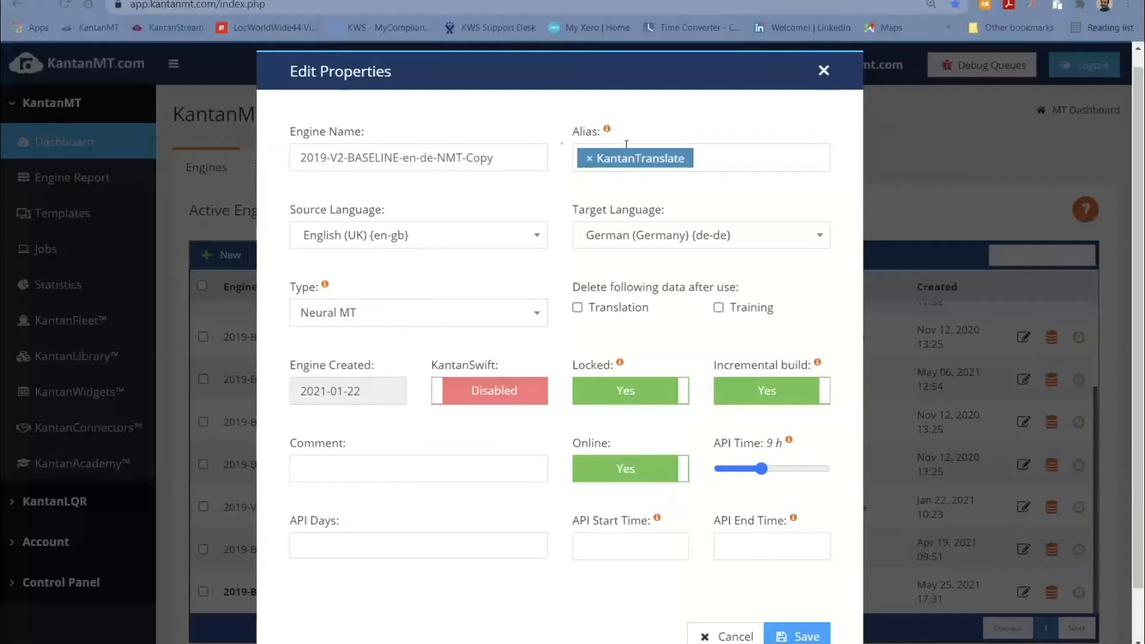
click(823, 72)
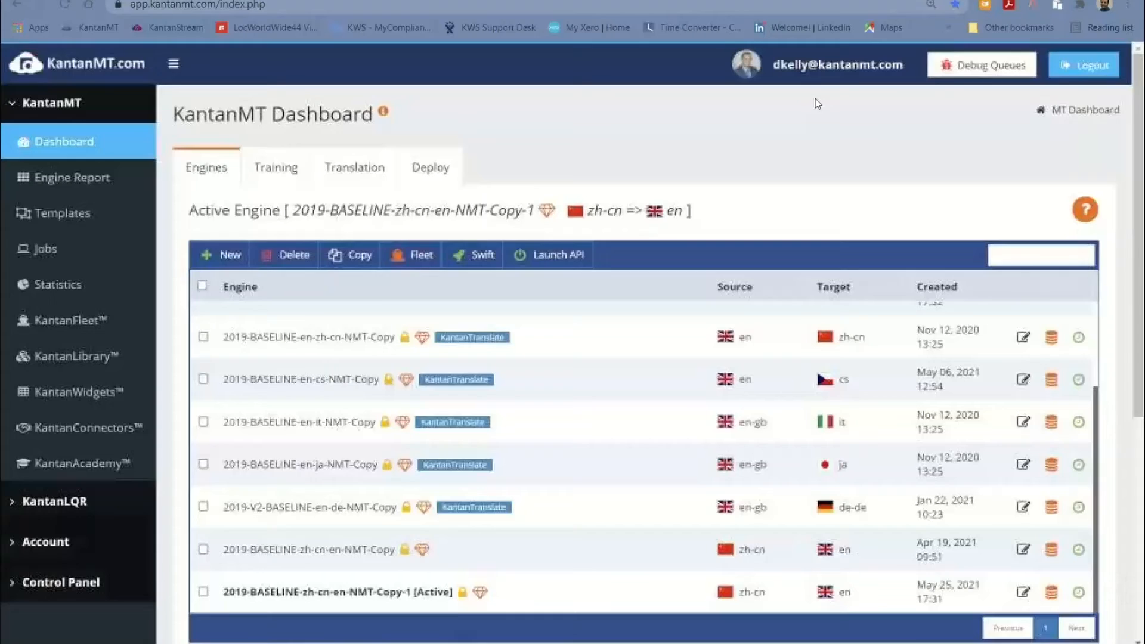
Open the account details in the KantanMT settings and highlight the API token
click(58, 546)
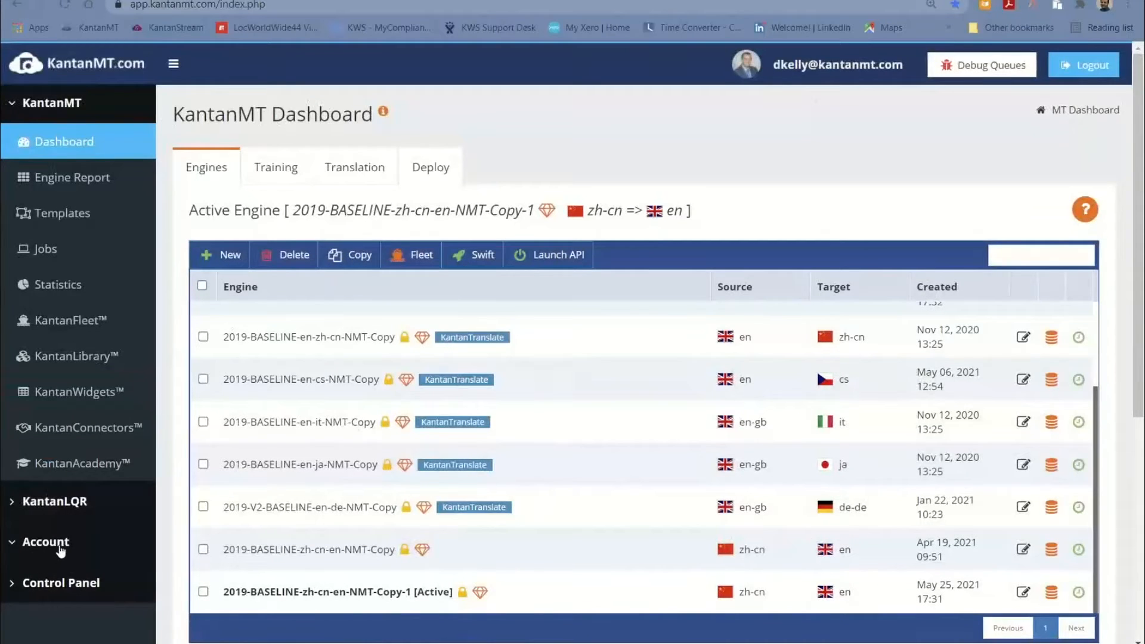
click(64, 583)
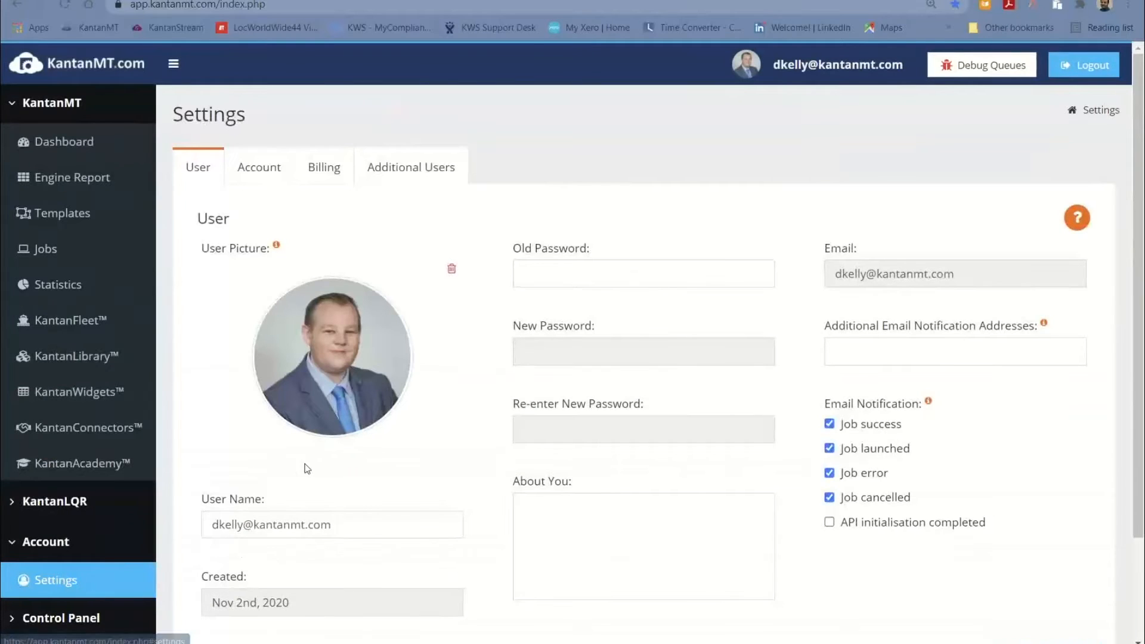
scroll(552, 403, down, 2)
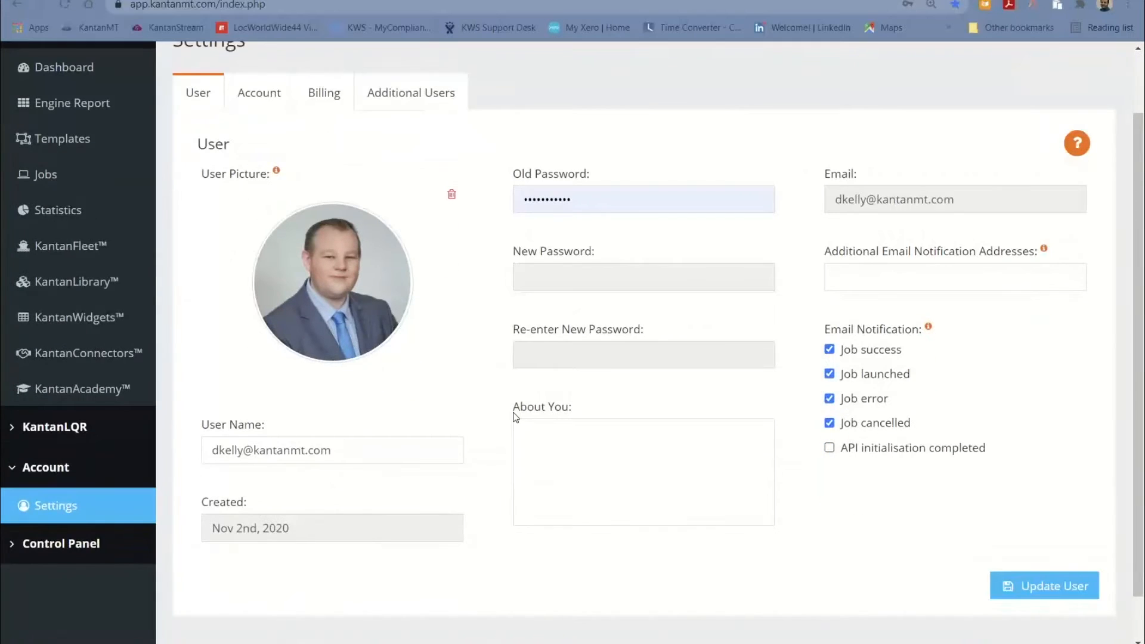
scroll(478, 405, up, 2)
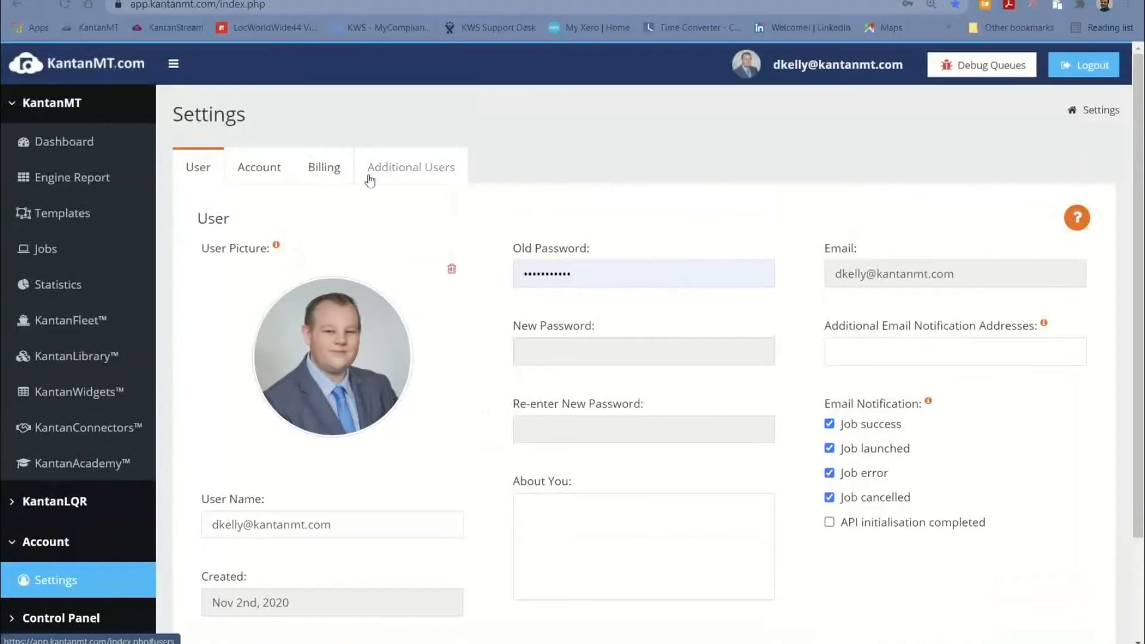
click(259, 170)
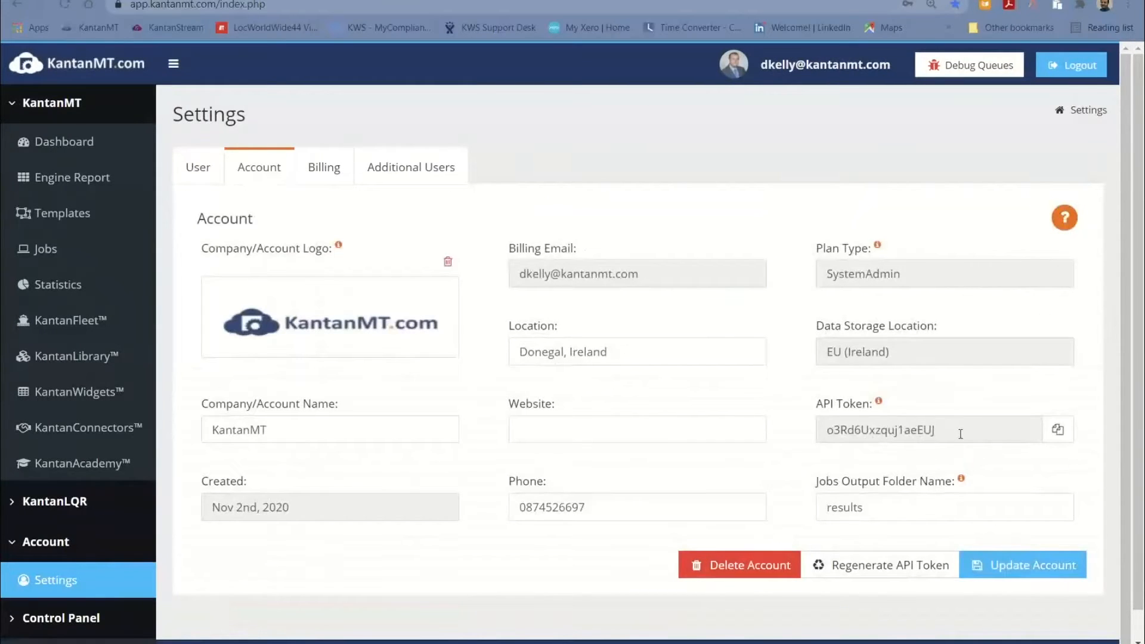
drag(959, 434, 819, 429)
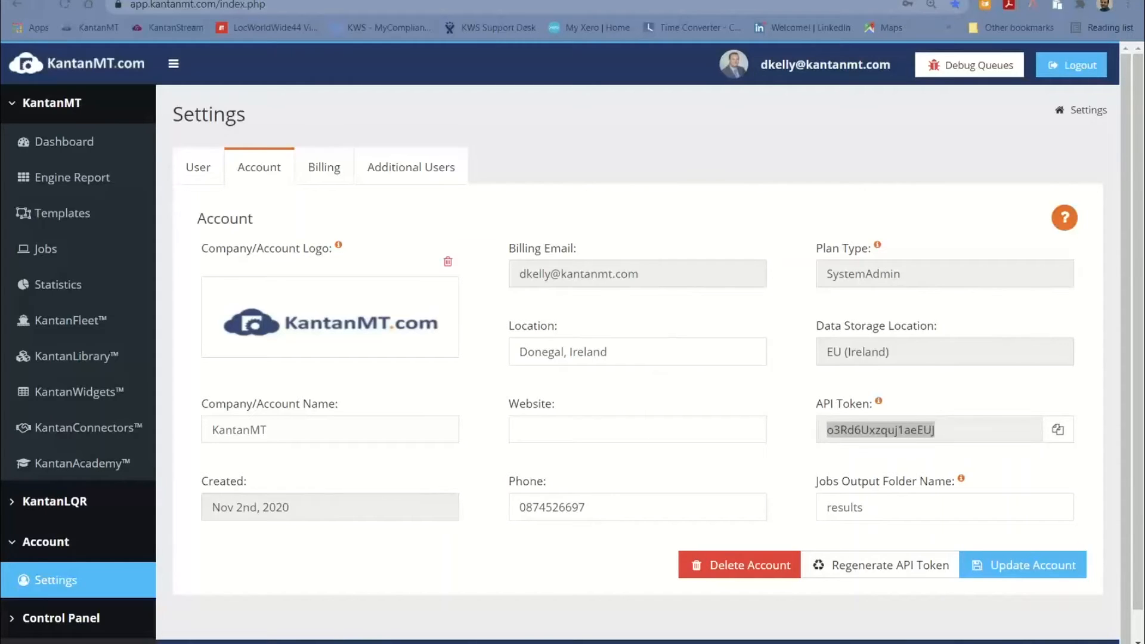
Switch to XTM and check the KantanMT engine selection, API URL and token in the machine translation settings
drag(1144, 206, 257, 123)
double_click(258, 123)
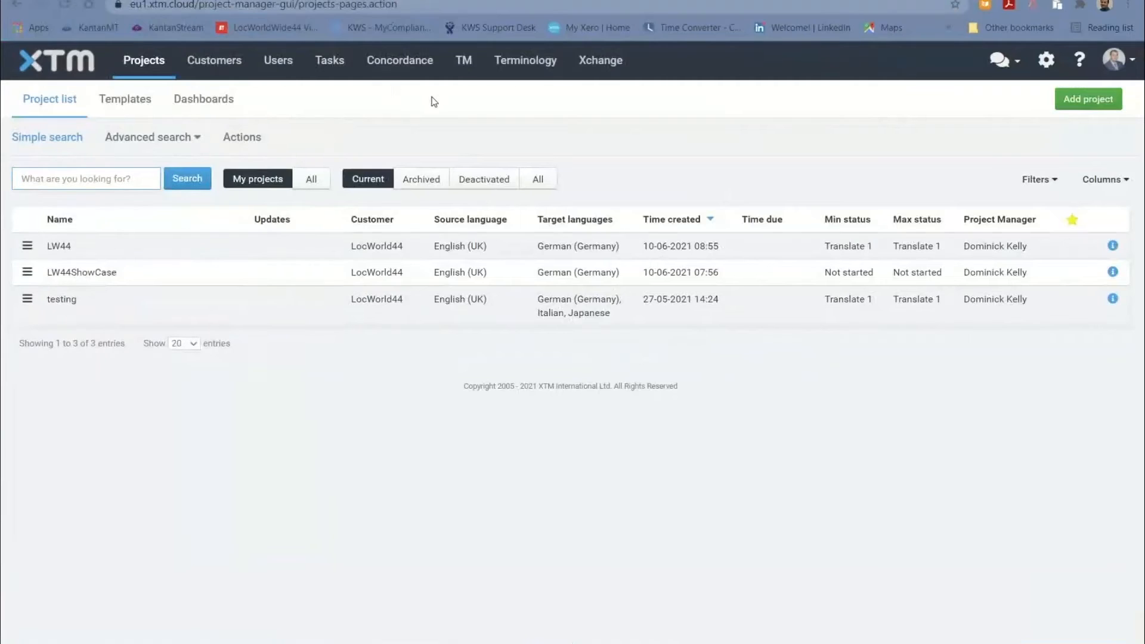
click(1046, 62)
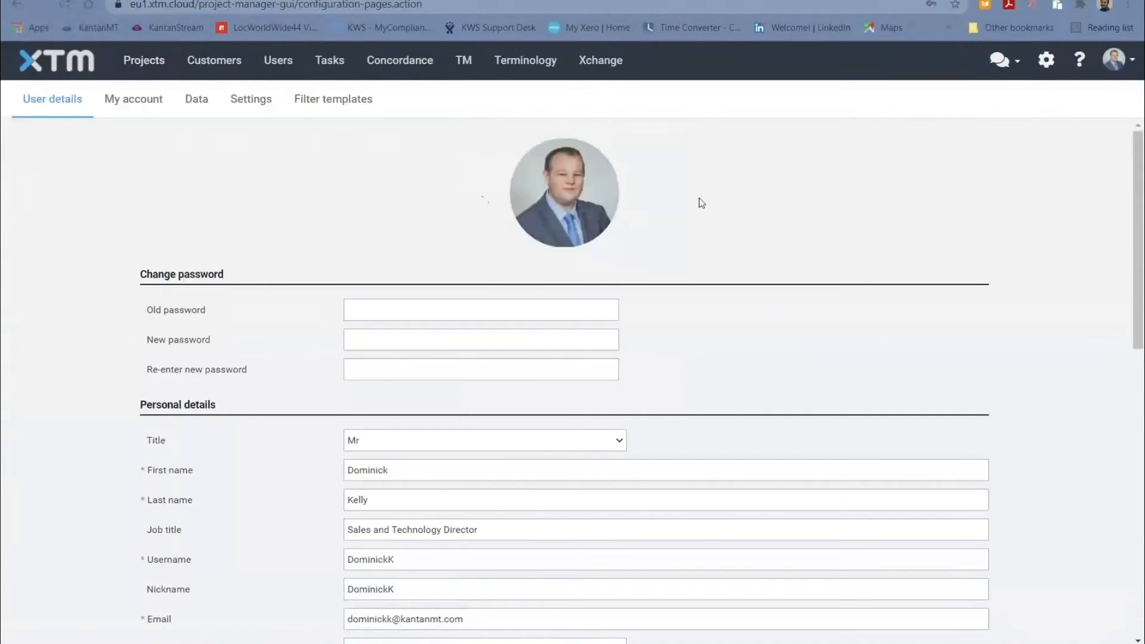
click(252, 101)
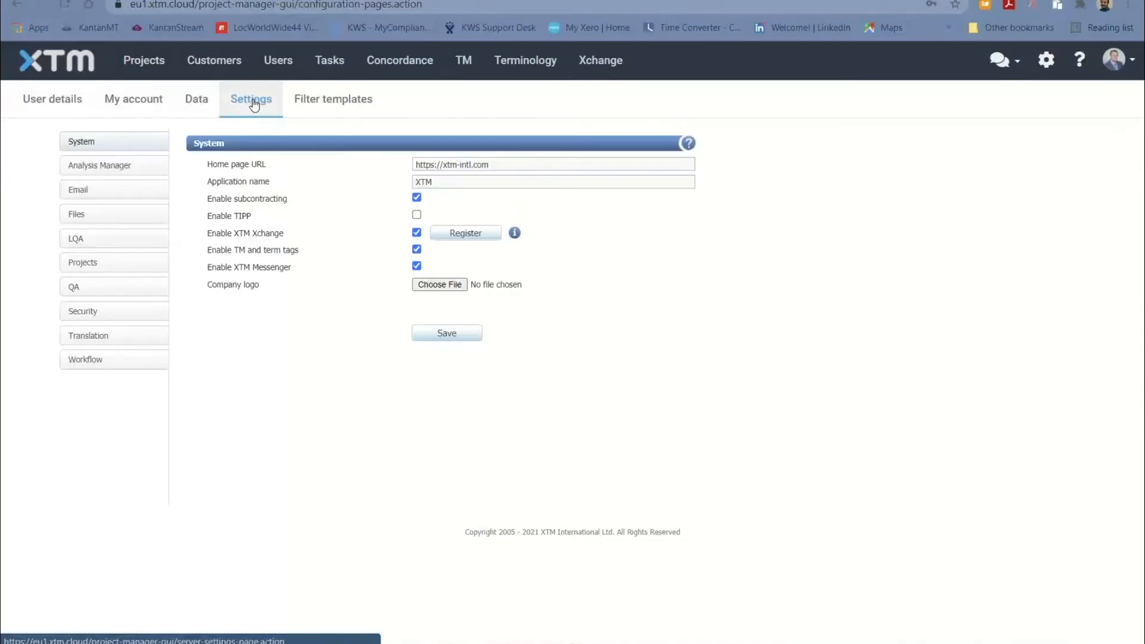
click(110, 335)
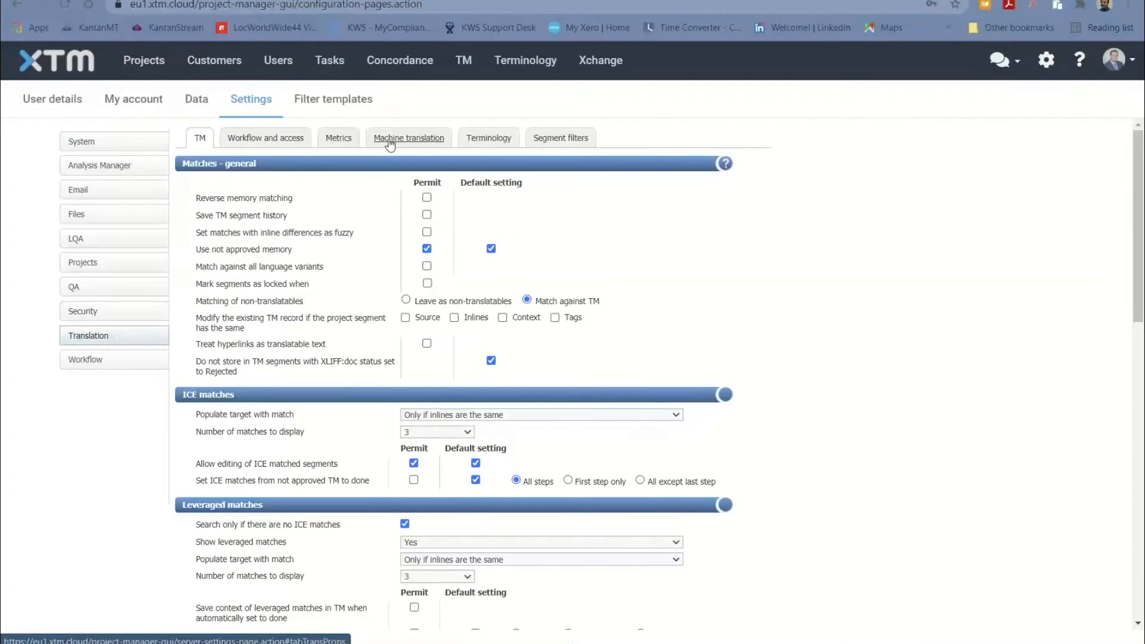
click(409, 138)
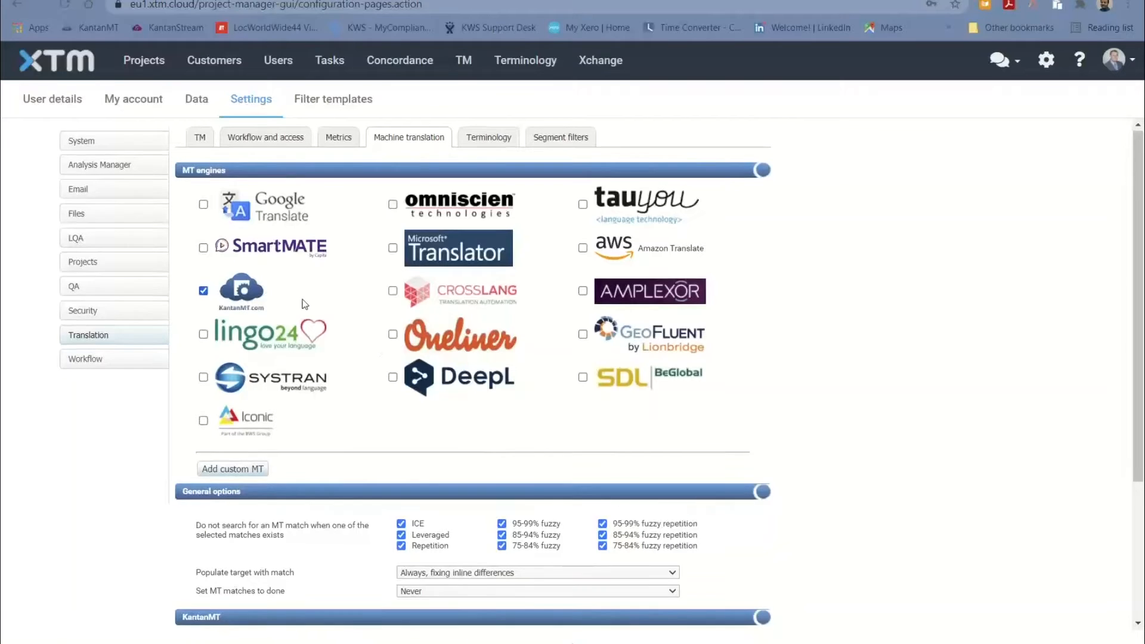
scroll(379, 253, down, 3)
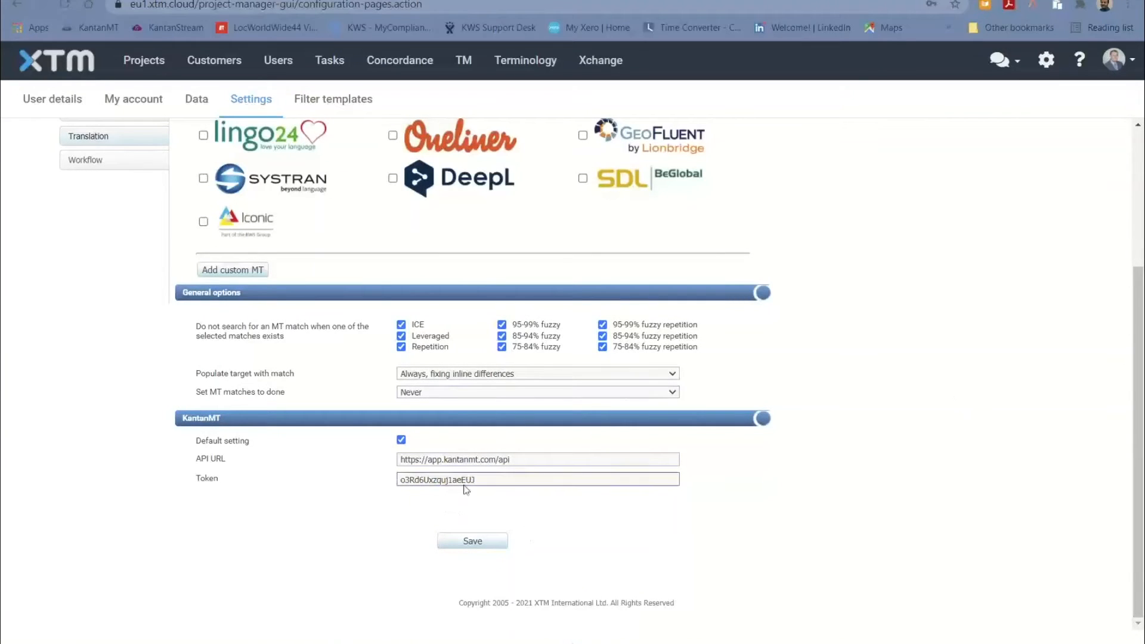
scroll(212, 159, up, 2)
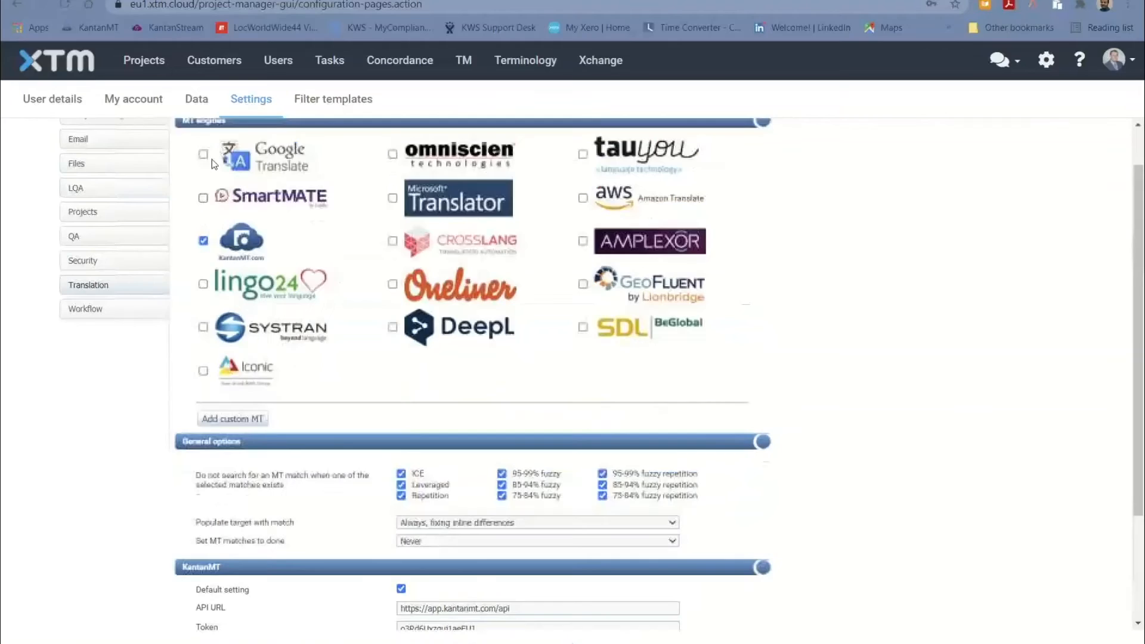
Start a new project for customer LocWorld44, check its Kantan machine translation options, and leave the form without creating the project
click(147, 63)
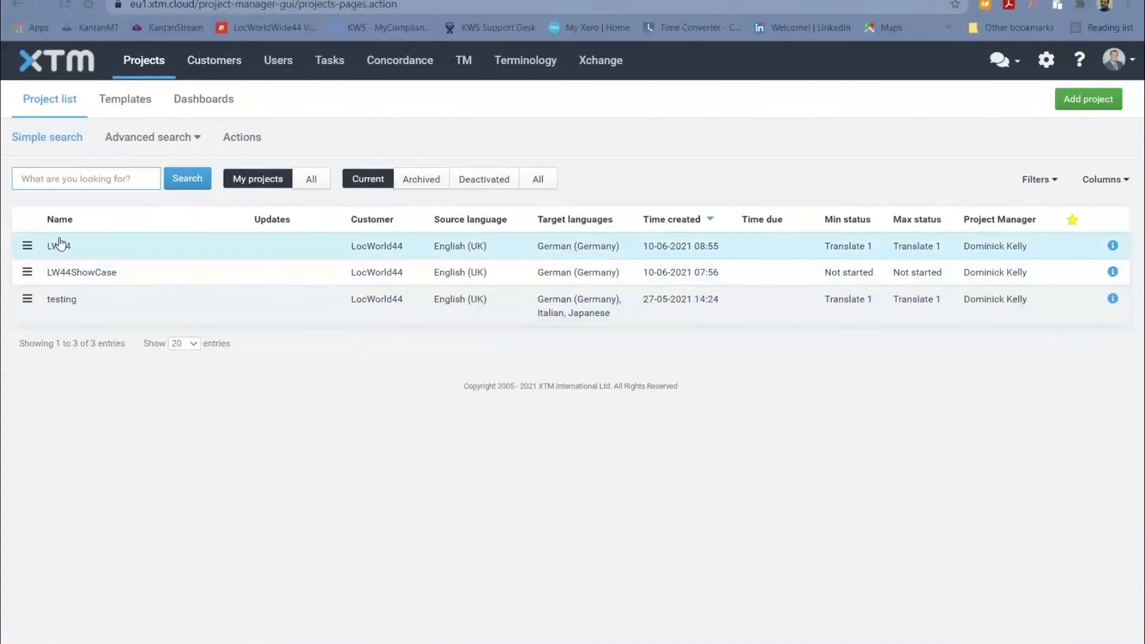
click(1089, 100)
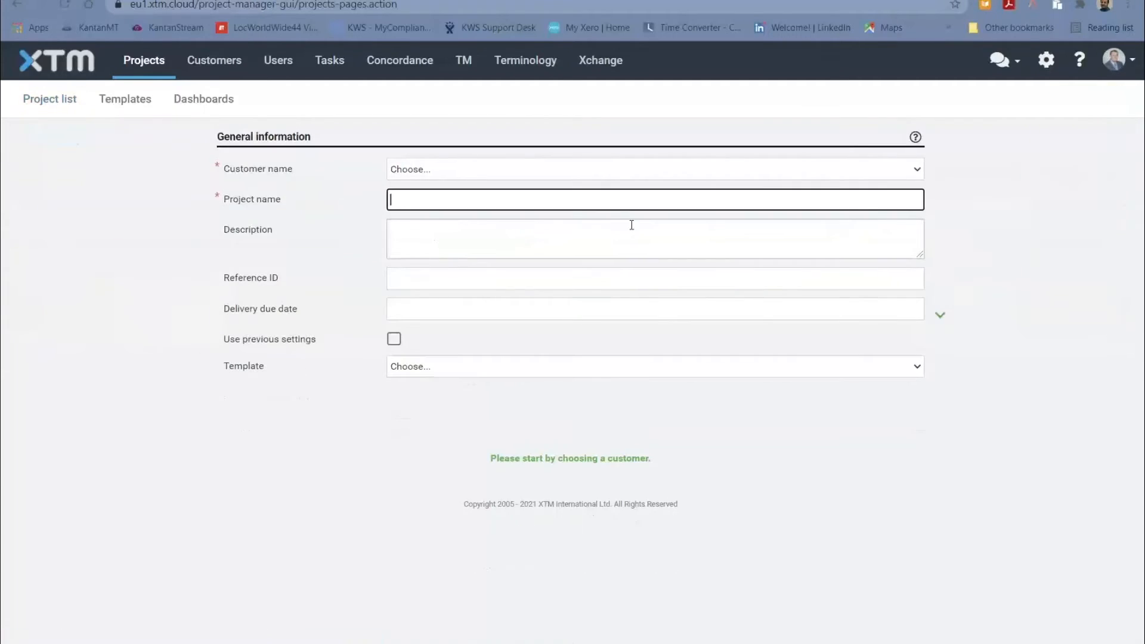
click(704, 175)
click(642, 199)
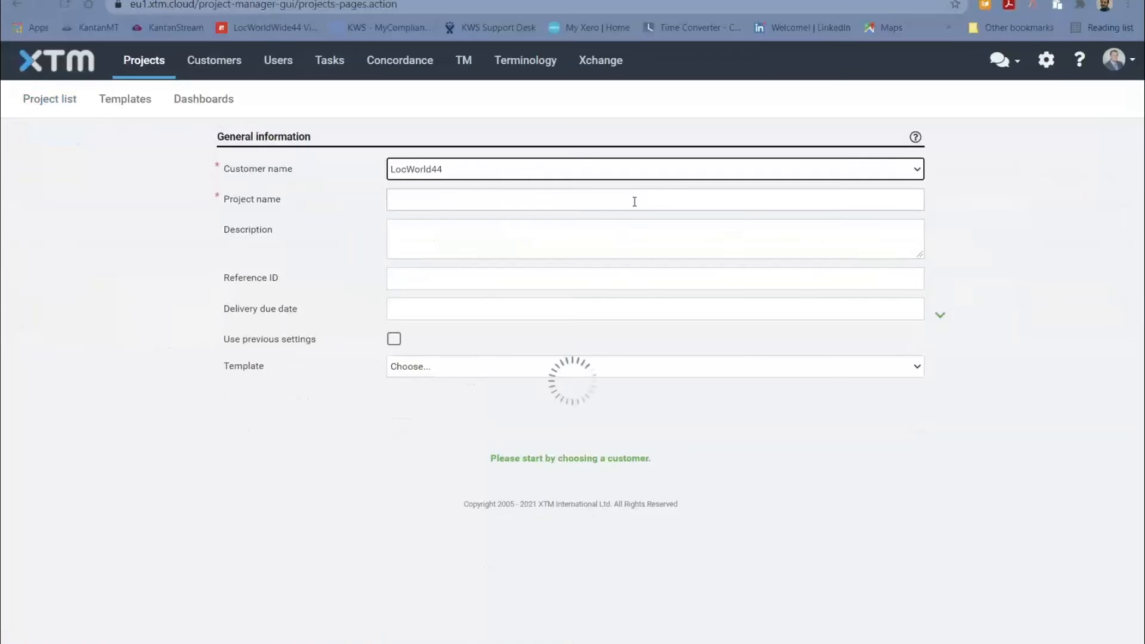
scroll(354, 245, down, 20)
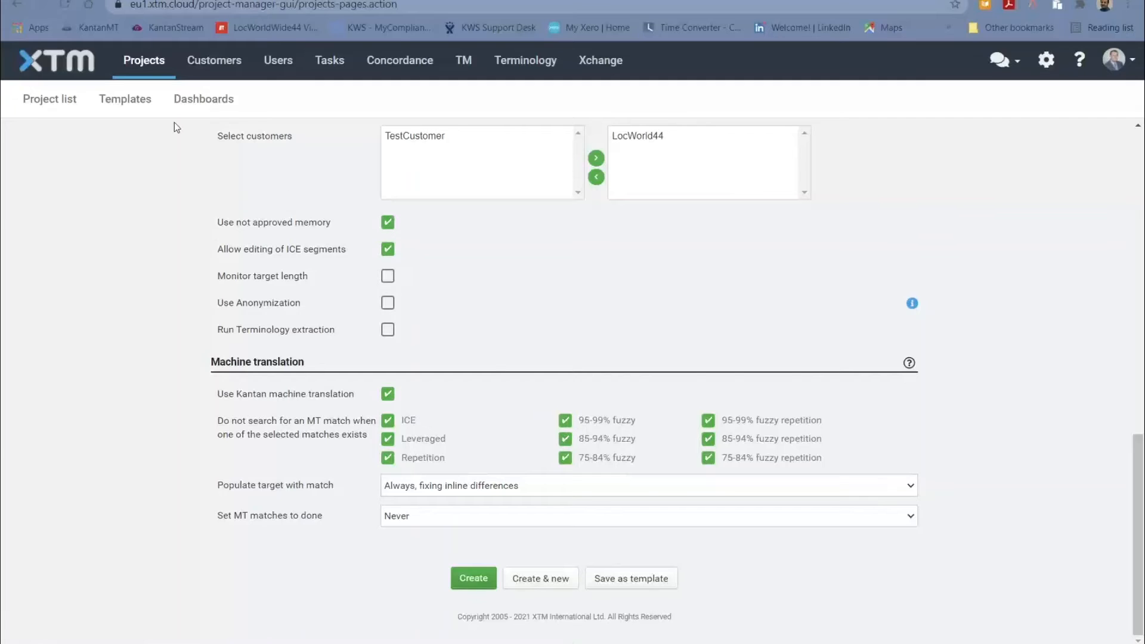
click(154, 70)
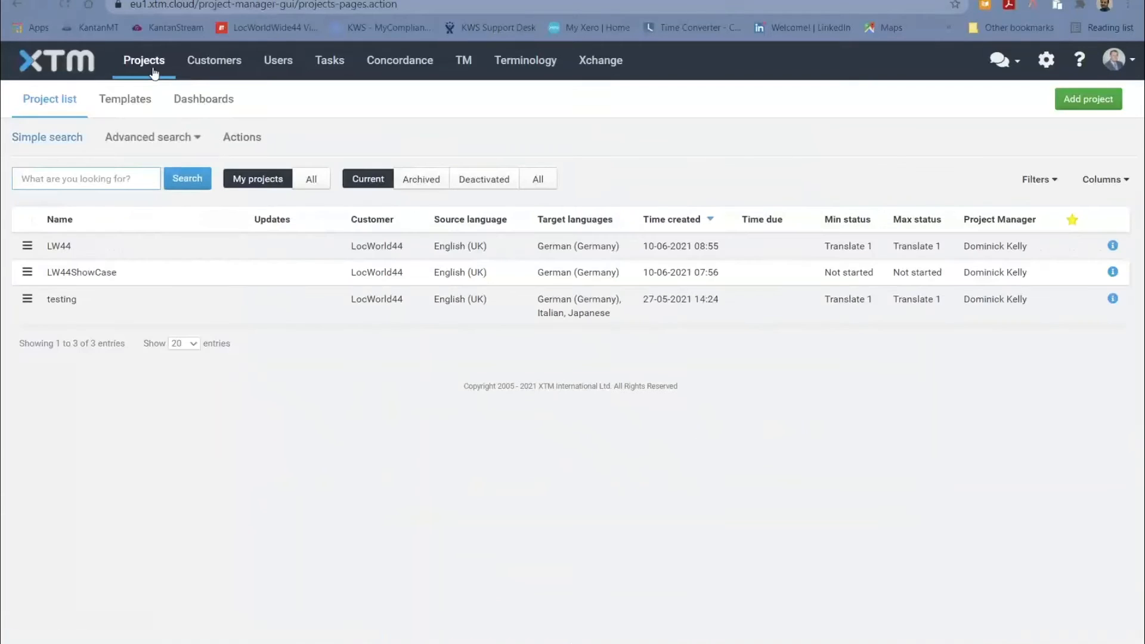
Open the LW44 project and examine the translation memory and machine translation metrics for its document
click(379, 253)
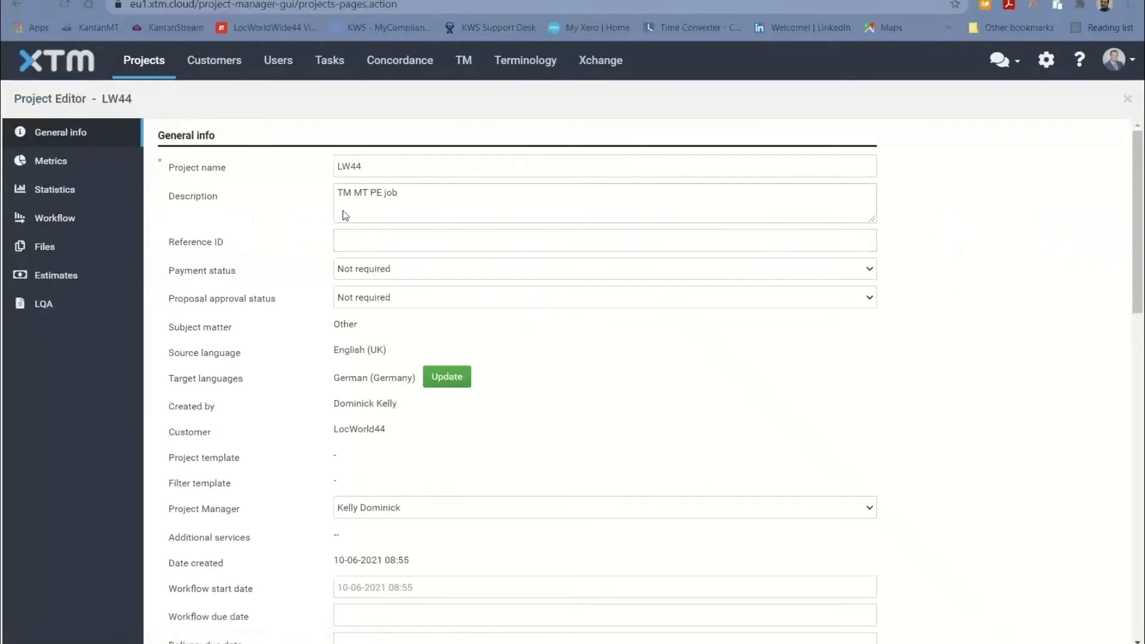
click(49, 160)
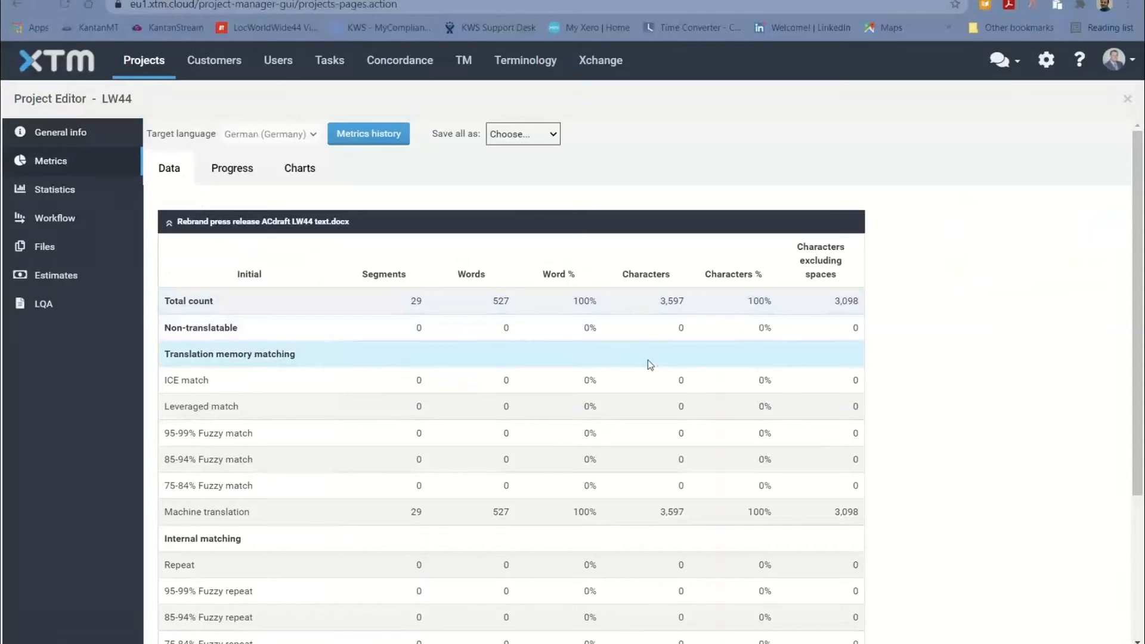
scroll(528, 489, down, 3)
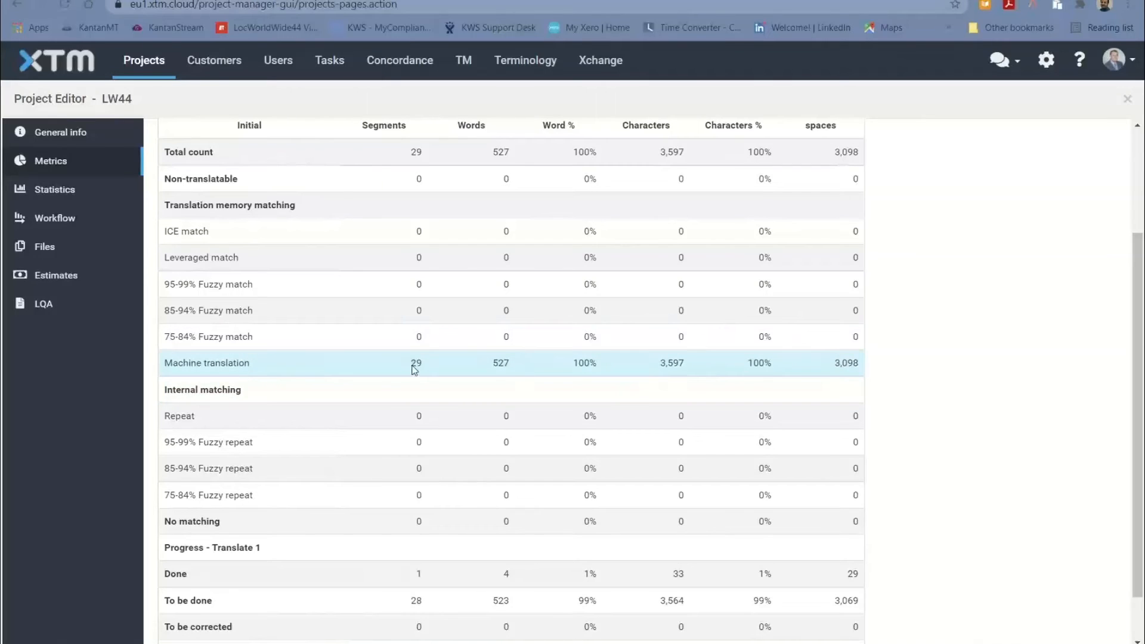
Open the LW44 press release file from the project workflow in XTM Workbench for the Translate 1 step as yourself, with read-only off
click(56, 228)
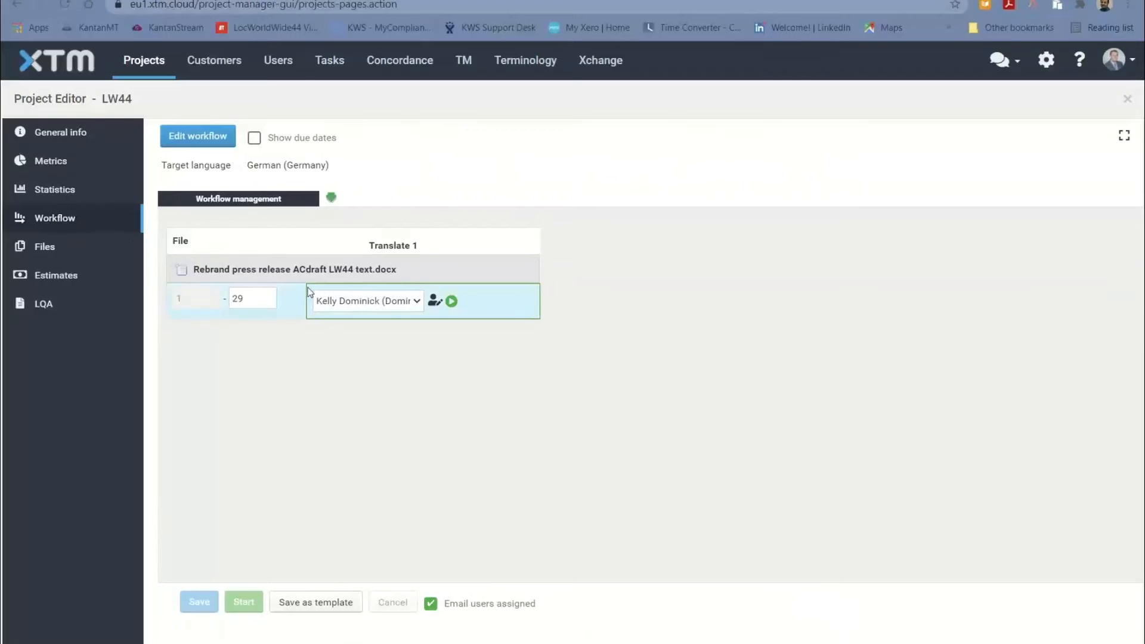
right_click(184, 272)
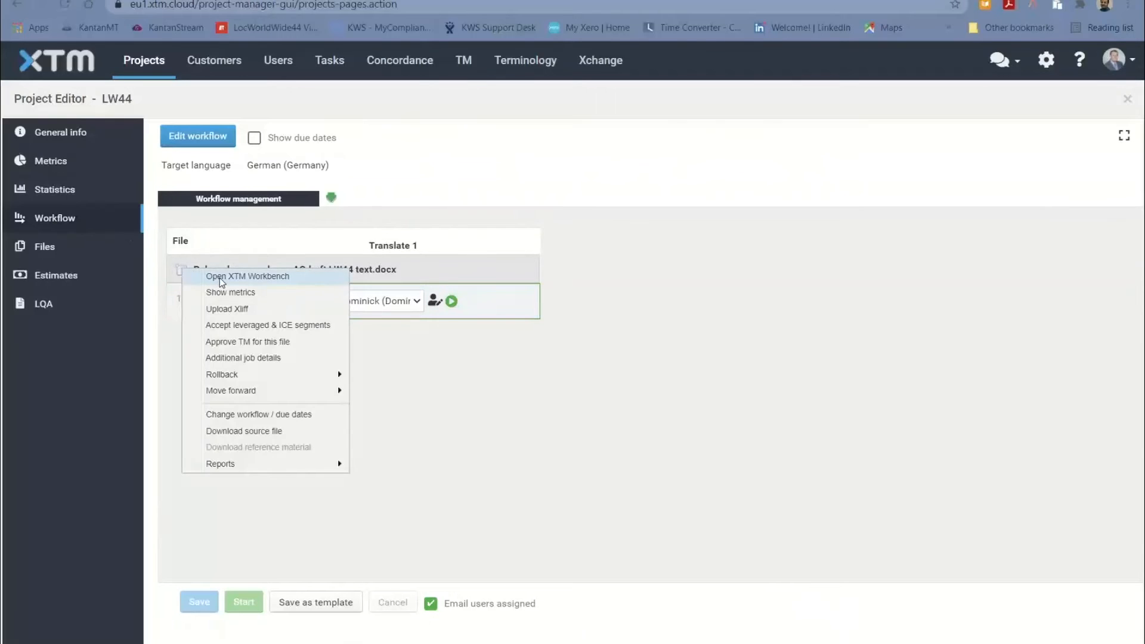
click(221, 280)
click(457, 324)
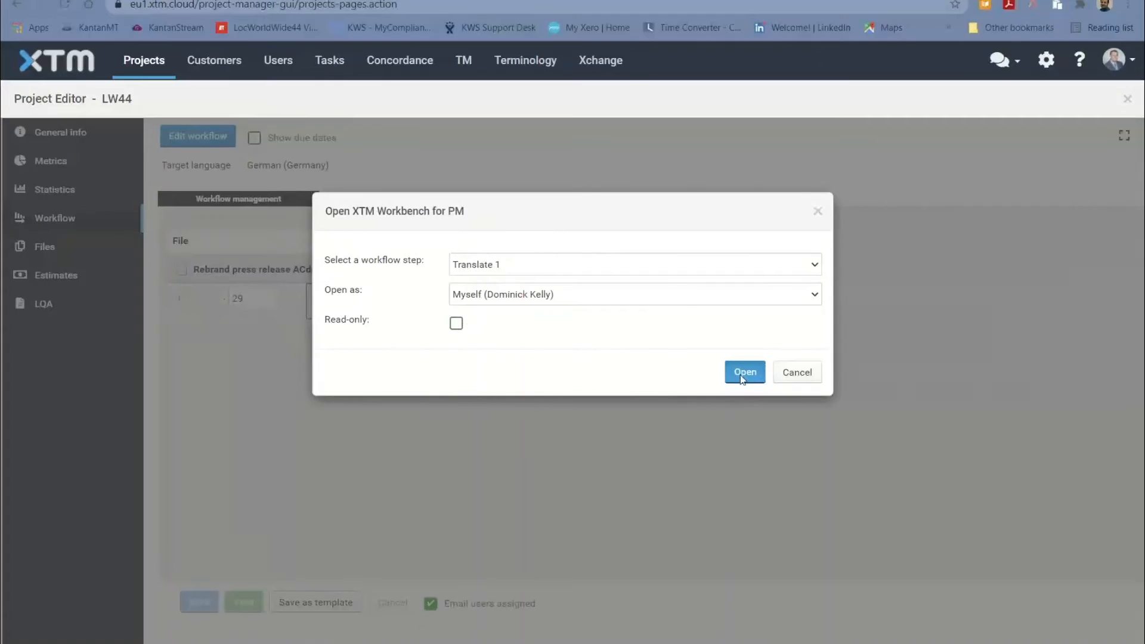
click(743, 377)
key(ctrl+w)
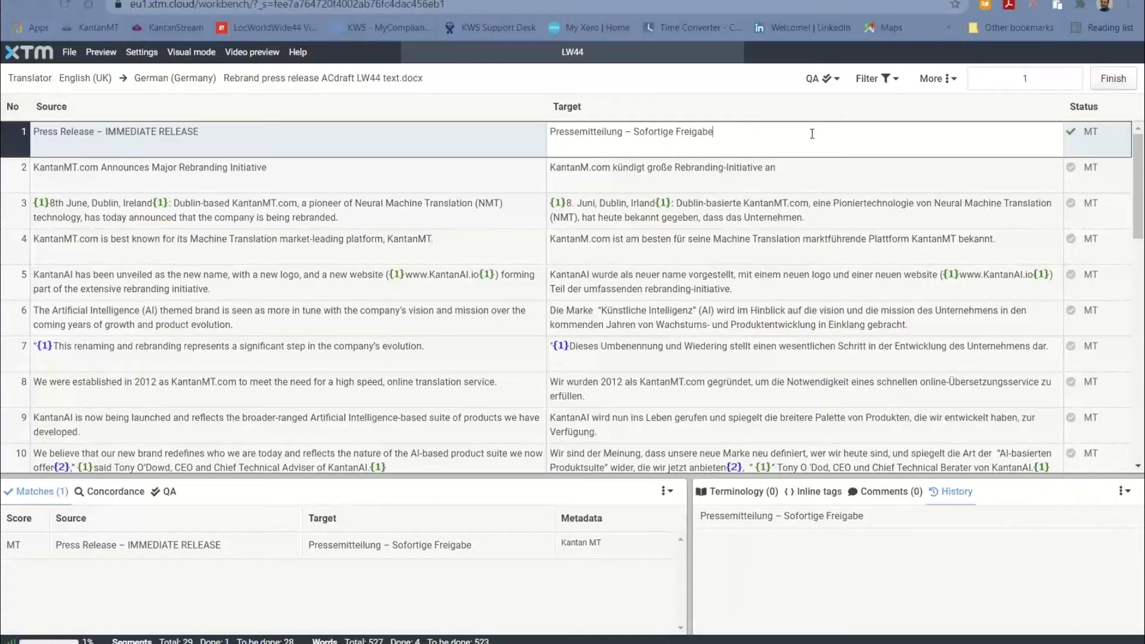
Confirm segment 1, append "dfgdfgdf" to the German target of segment 2, and mark that segment as done
key(ctrl+Return)
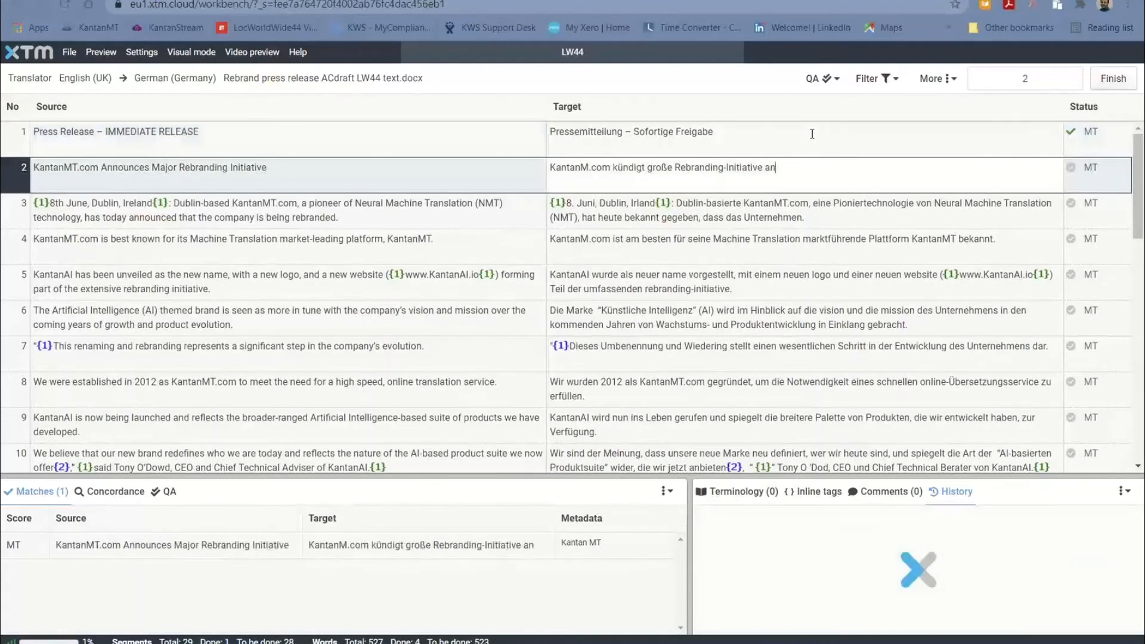
text(dfgdfgdf)
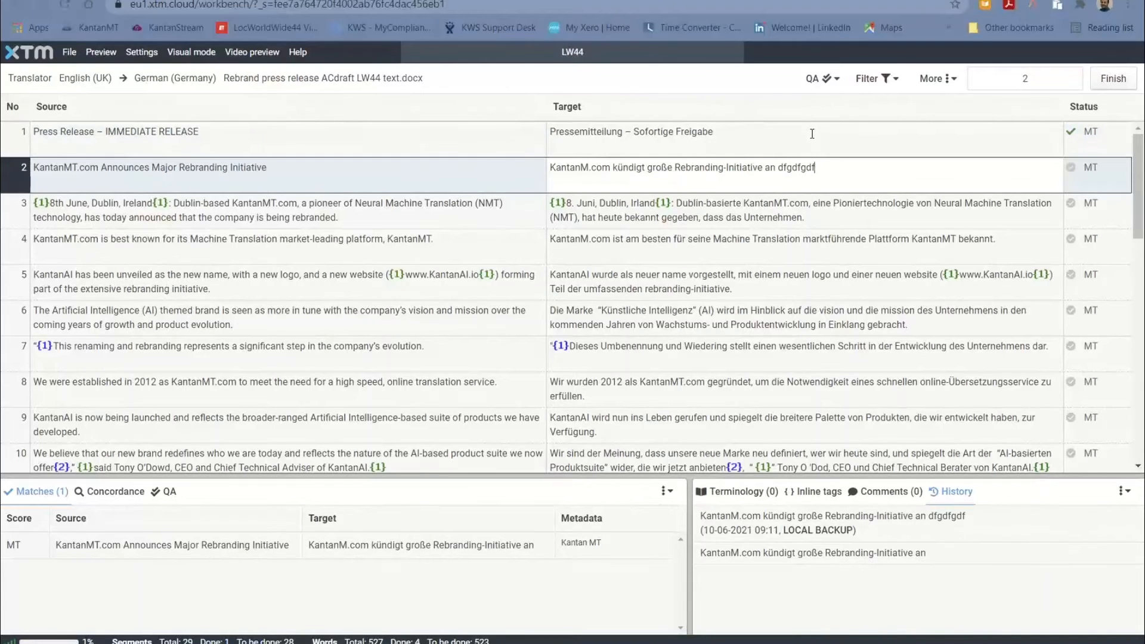
key(ctrl+Return)
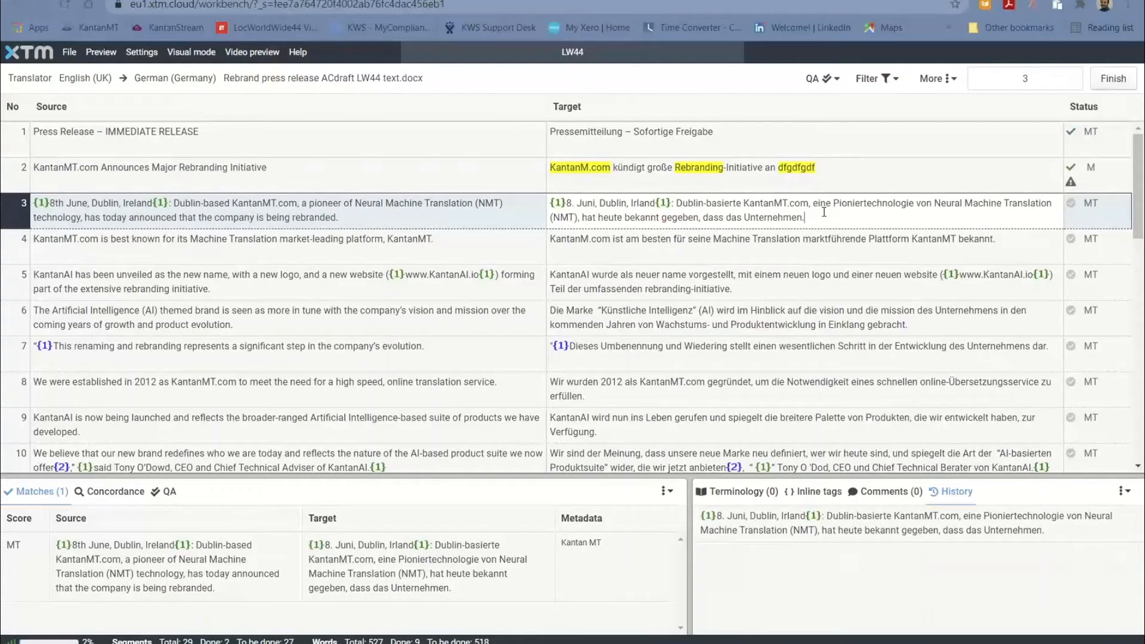
Confirm the machine-translated targets of segments 3 and 4 without editing them
key(ctrl+Return)
key(ctrl+Return)
key(ctrl+Return)
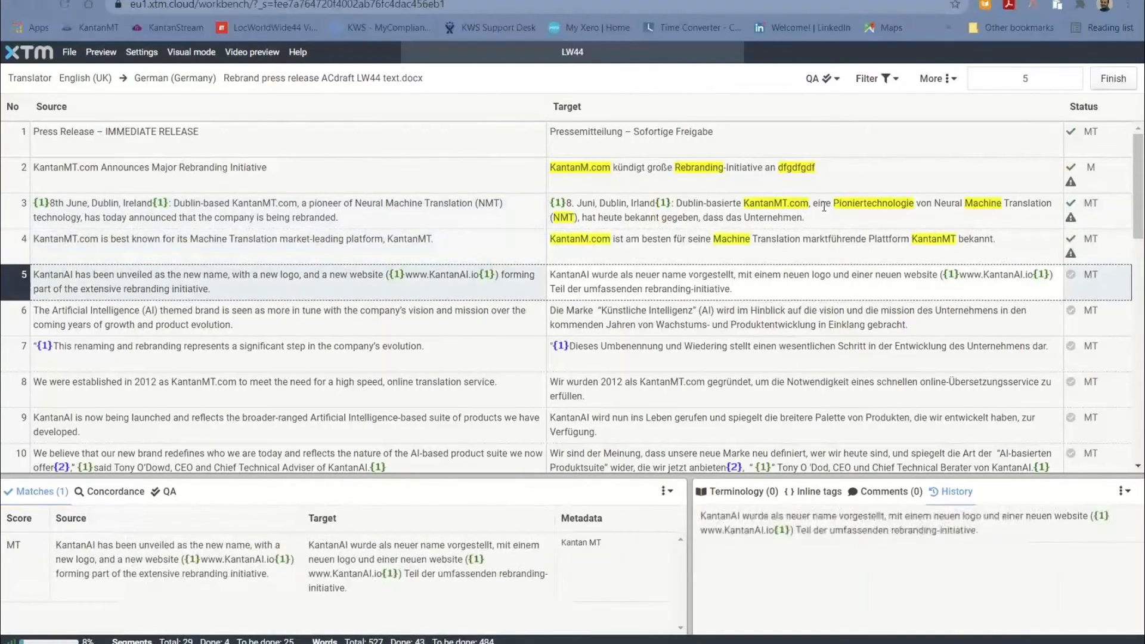
Confirm segments 5 and 6 unedited, and change the last word of segment 7's German target to "dn dgdhdgf"
key(ctrl+Return)
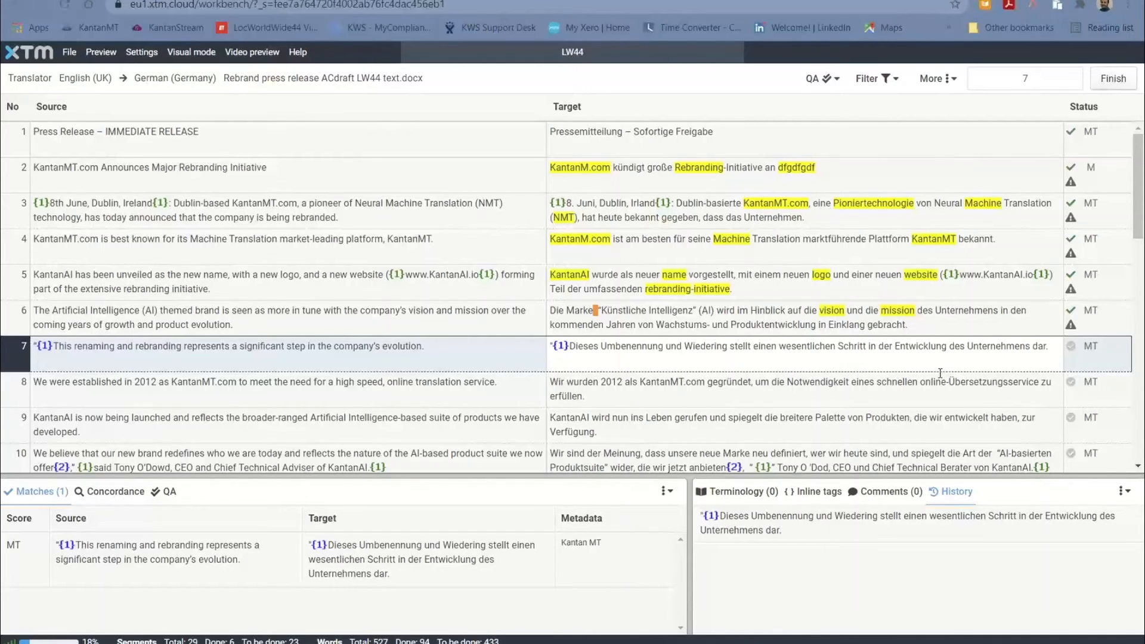
key(BackSpace)
key(BackSpace)
key(BackSpace)
text(n dgdhdgf)
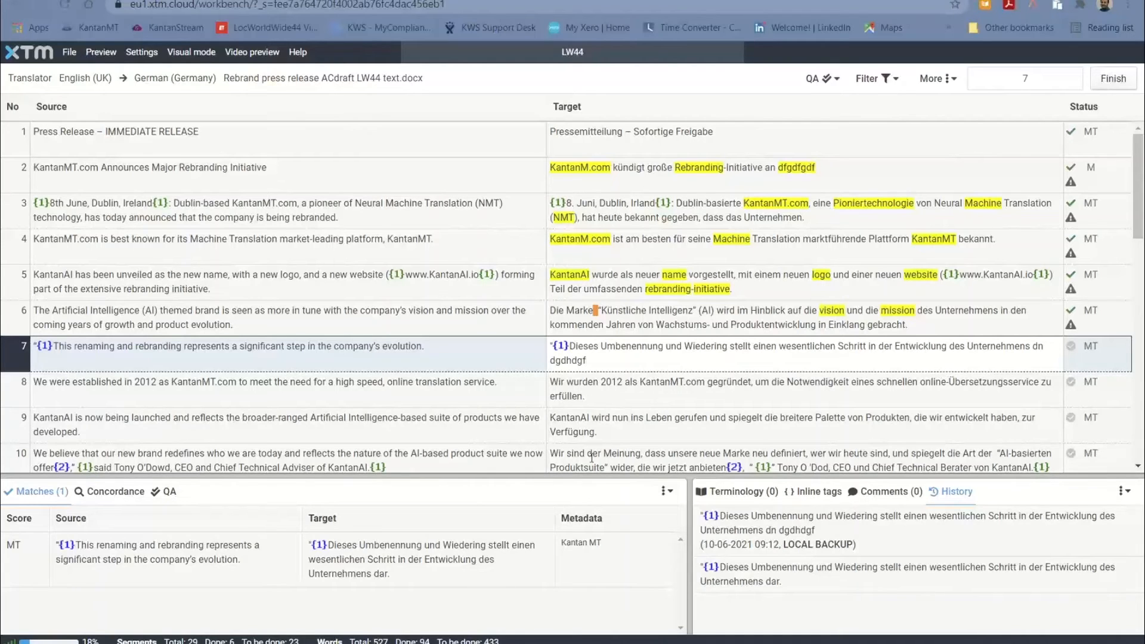
Append "hdghdgdgh" to the German target of segment 8 and mark that segment as done
click(614, 395)
text(hdghdgdgh)
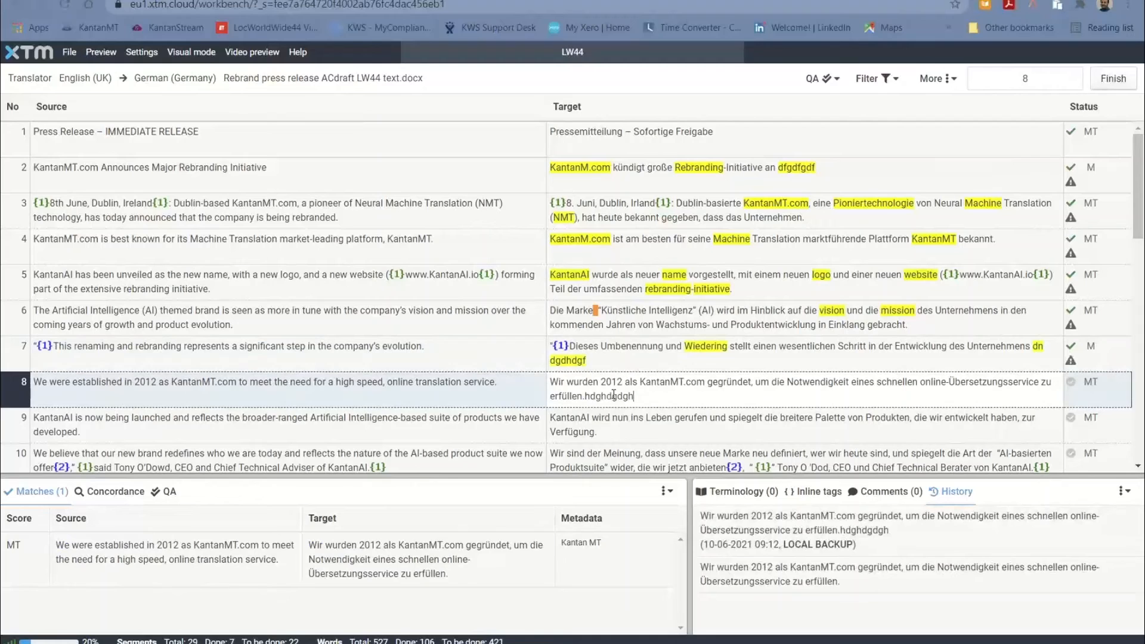
key(ctrl+Return)
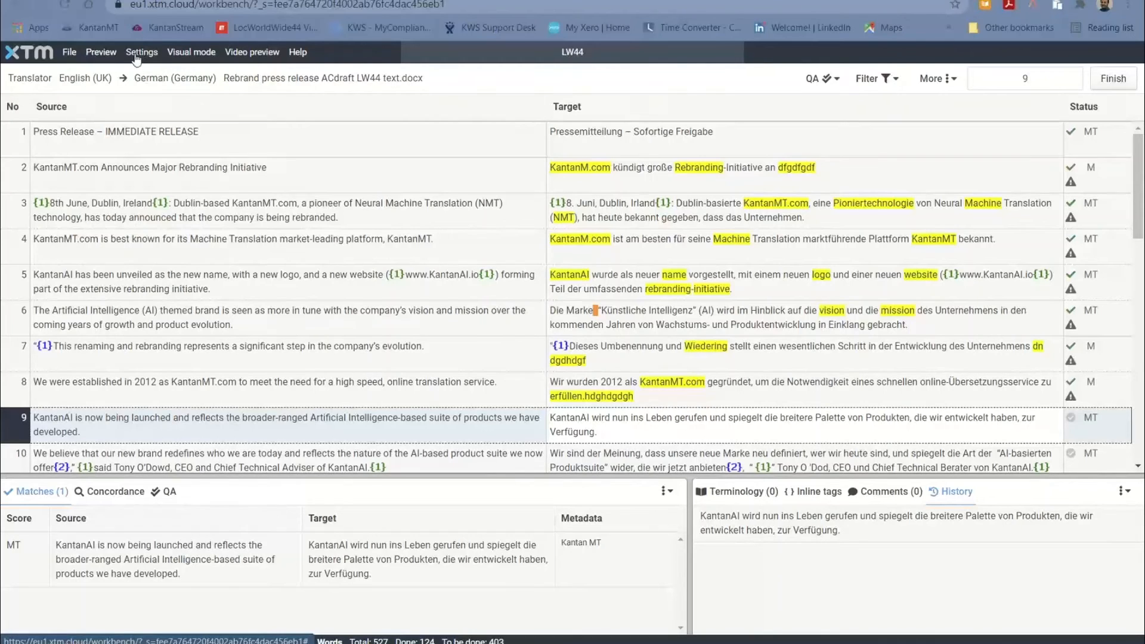
Generate an HTML interactive preview of the press release, open it, and fit its window beside the Target column
click(103, 57)
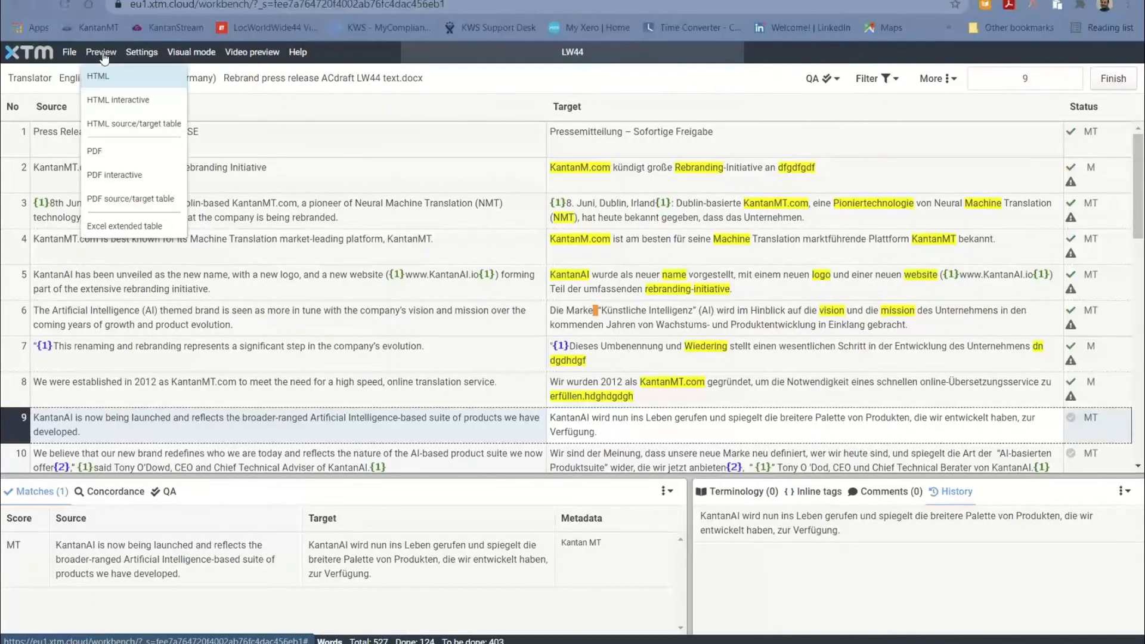
click(135, 102)
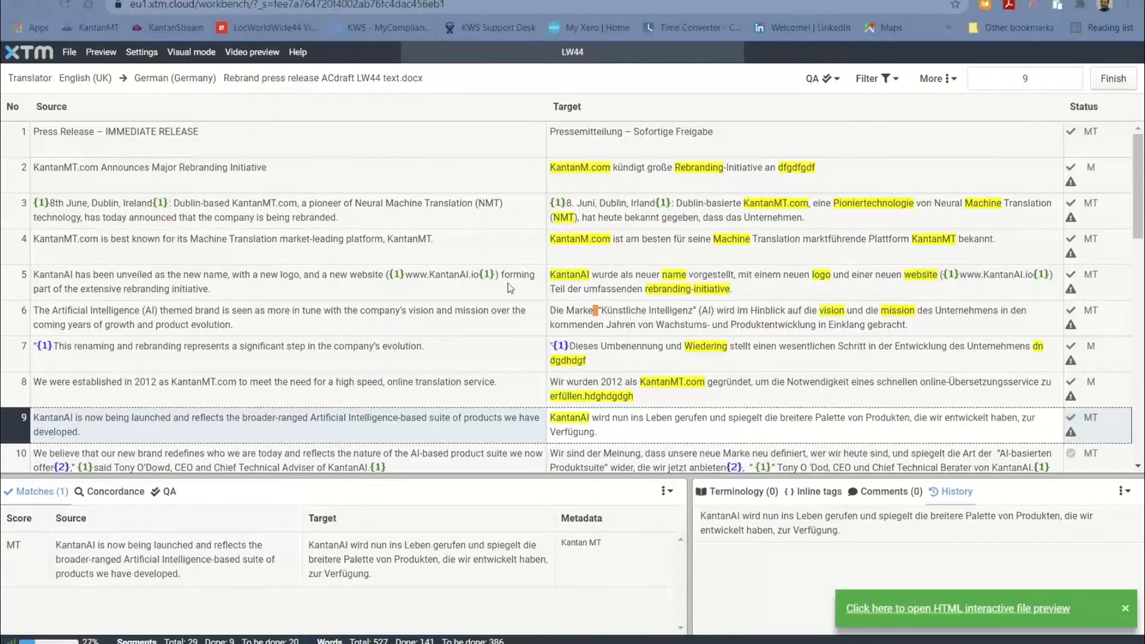
click(985, 610)
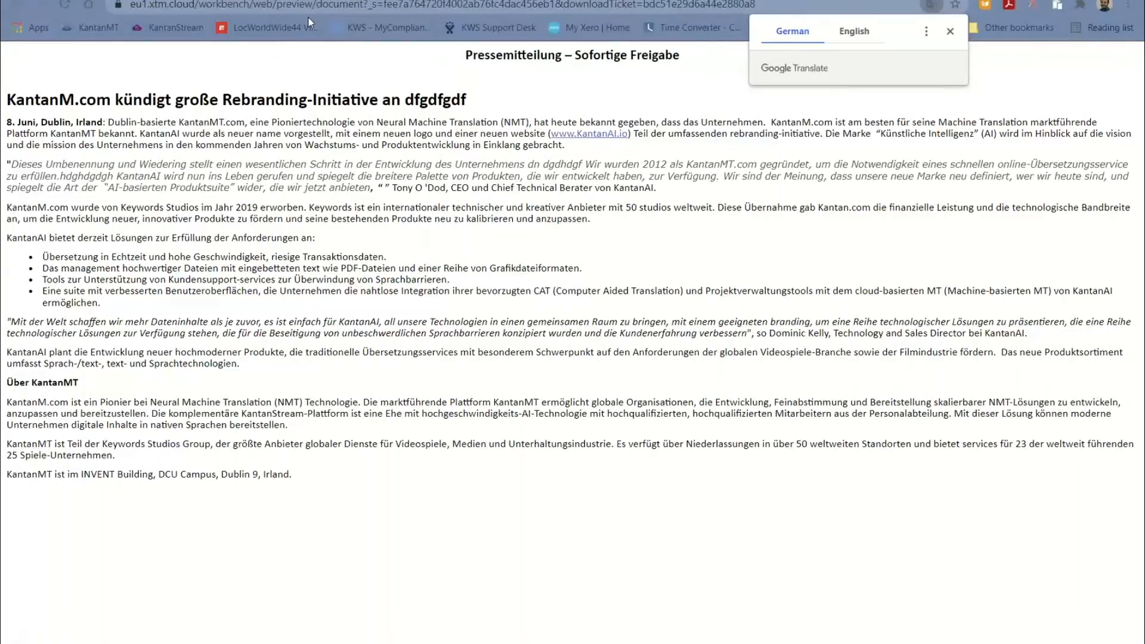
drag(310, 1, 410, 20)
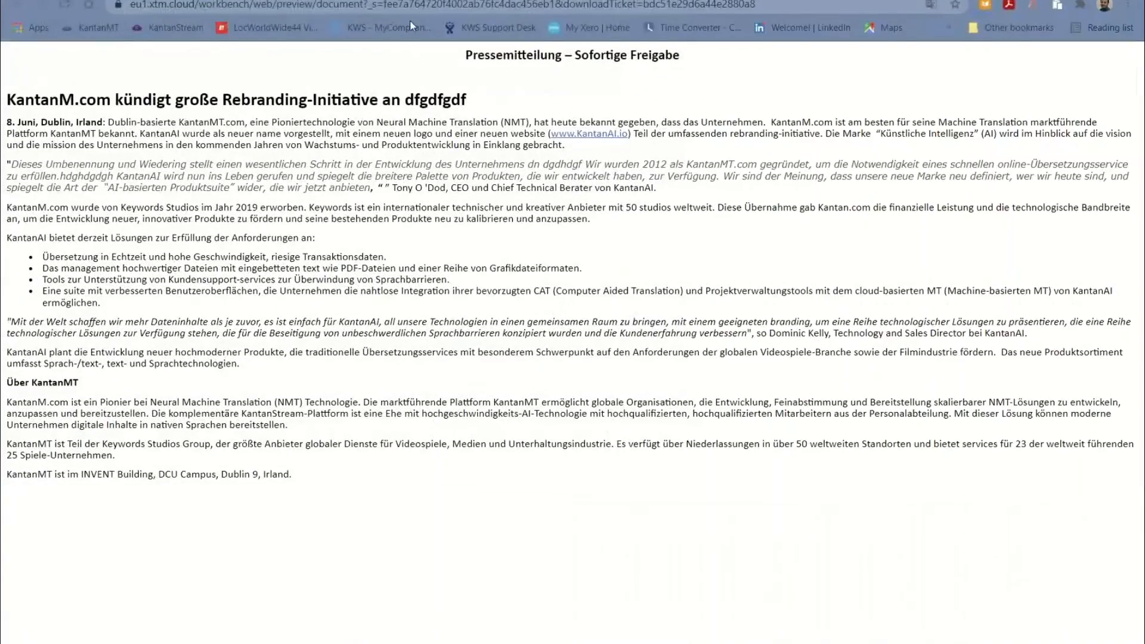
drag(310, 2, 253, 23)
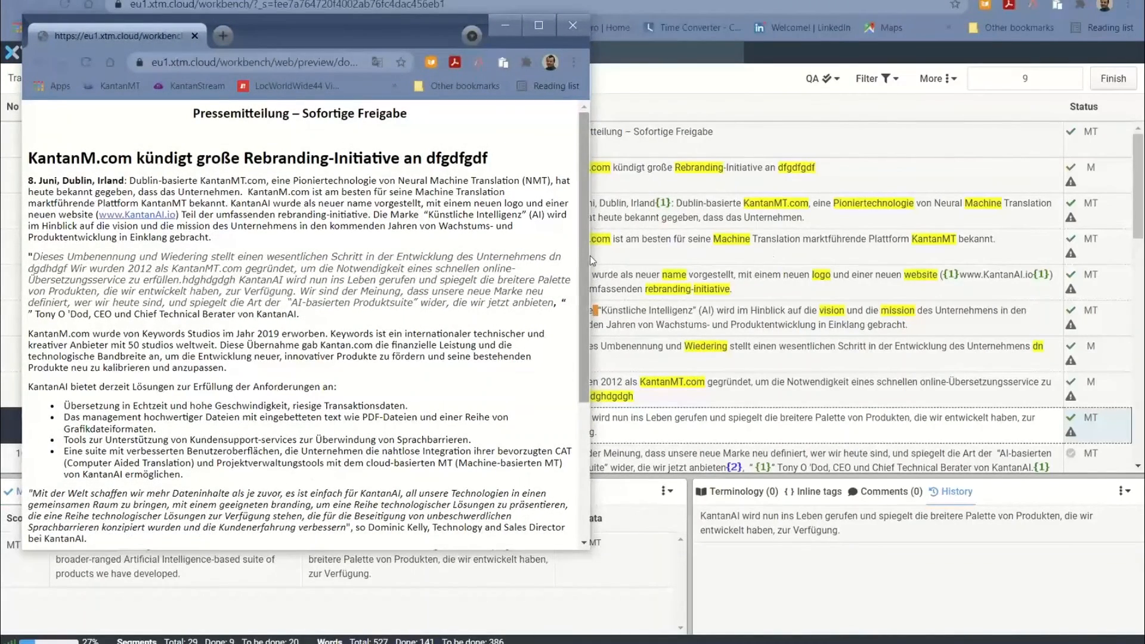
drag(589, 255, 529, 255)
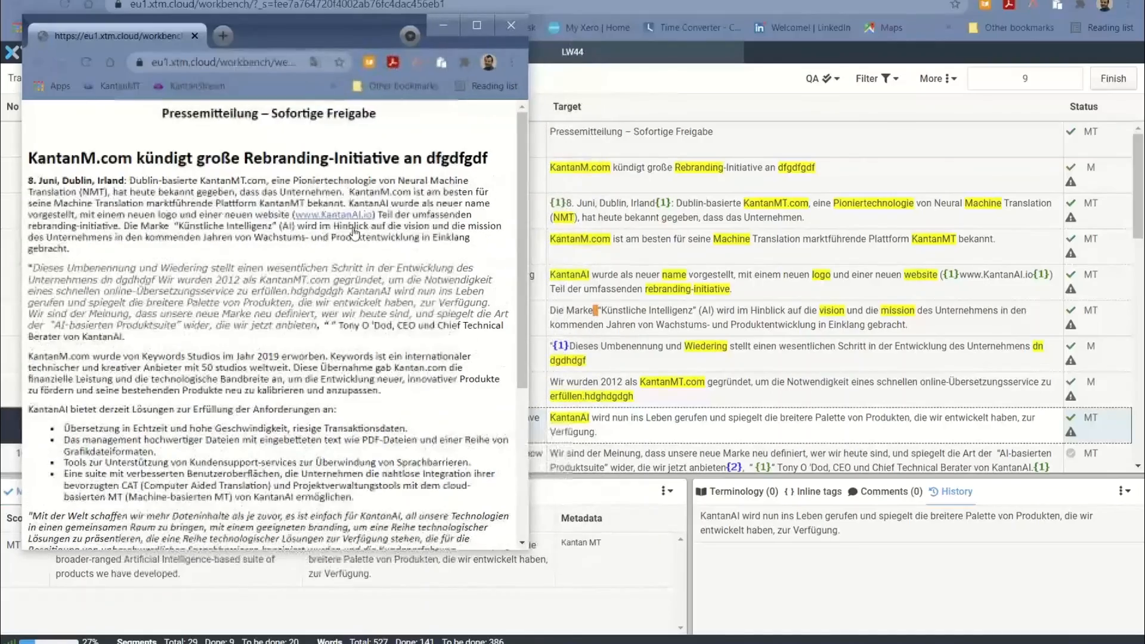
Read through the preview, jump to segment 20 from its sentence "KantanAI plant die Entwicklung neuer hochmoderner Produkte", and close the preview
scroll(191, 270, down, 5)
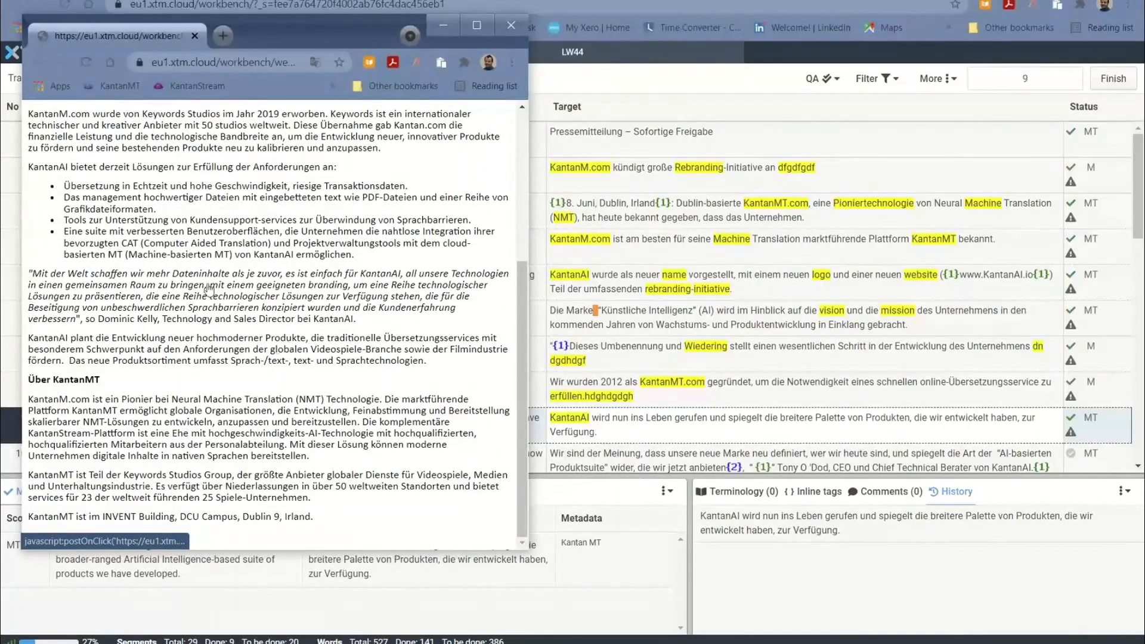
scroll(241, 318, up, 5)
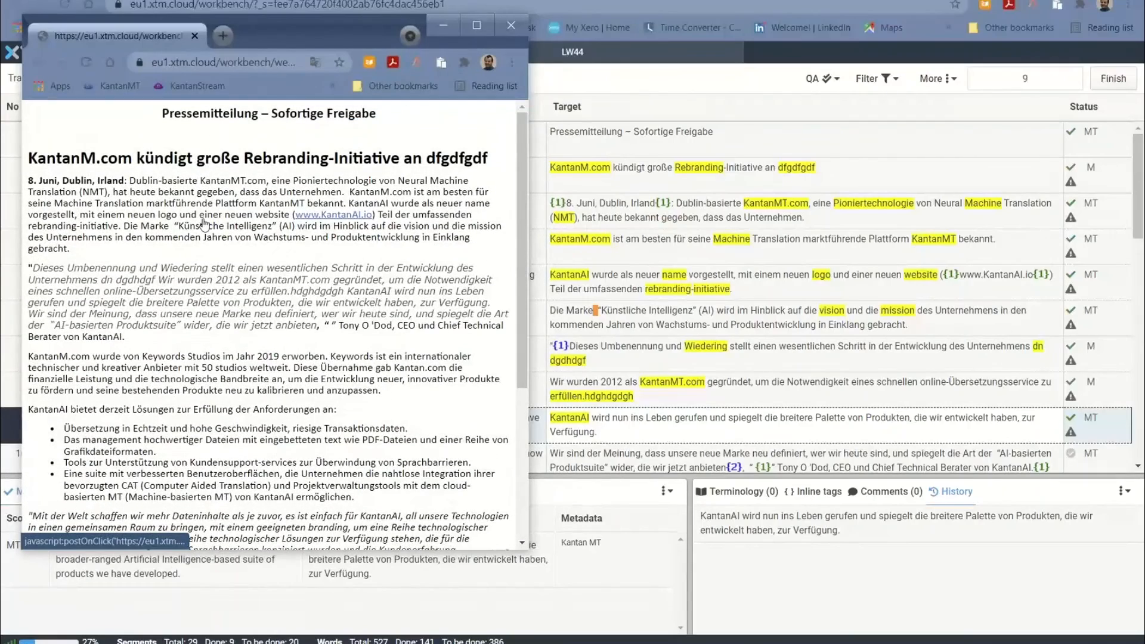
scroll(187, 316, down, 2)
scroll(186, 318, down, 2)
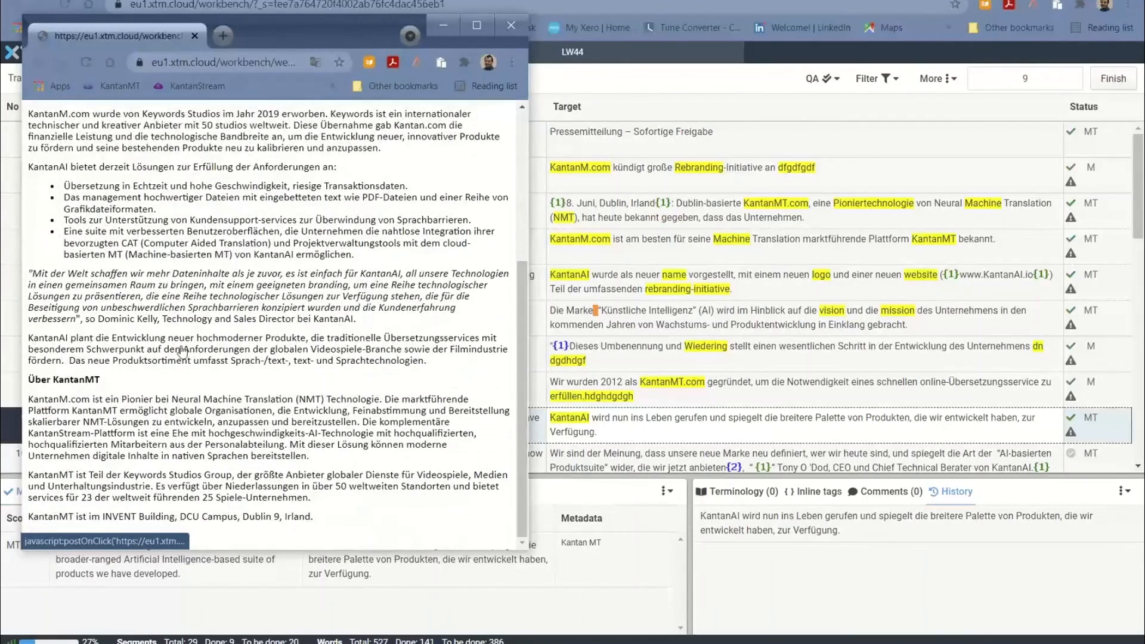
click(186, 347)
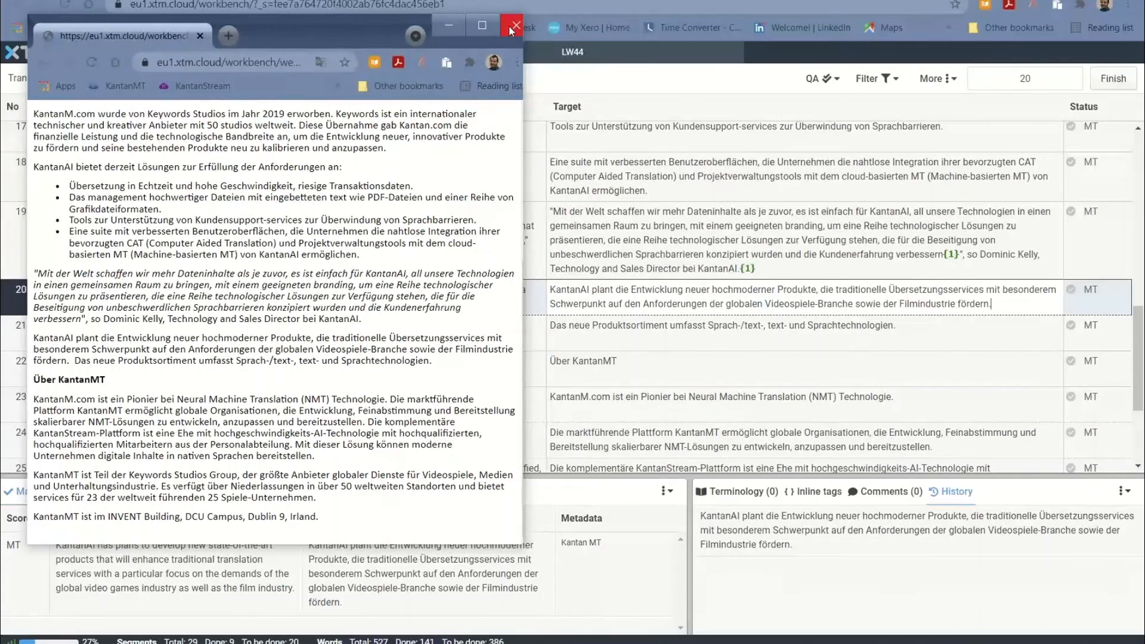
click(512, 27)
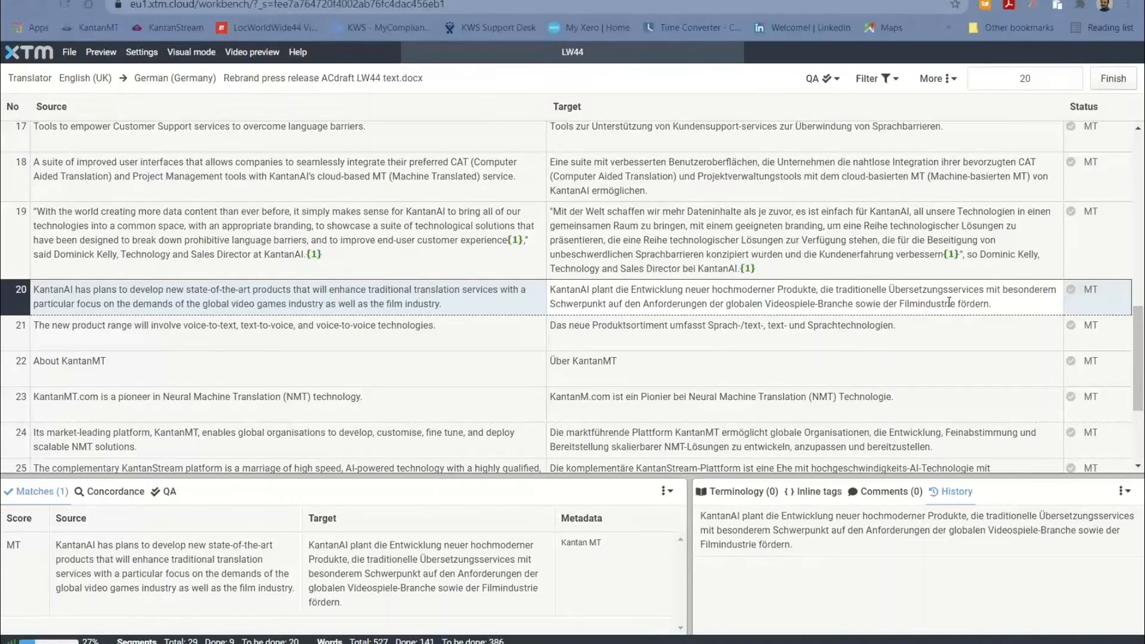
Finish the Translate 1 task for the press release and confirm it
click(1105, 82)
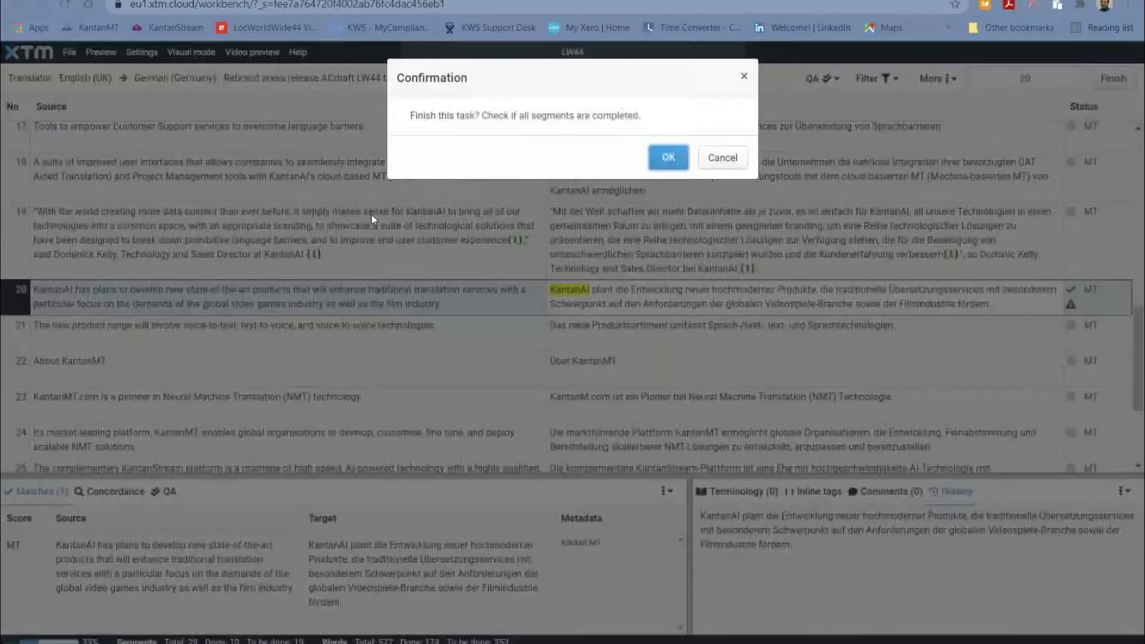
click(666, 159)
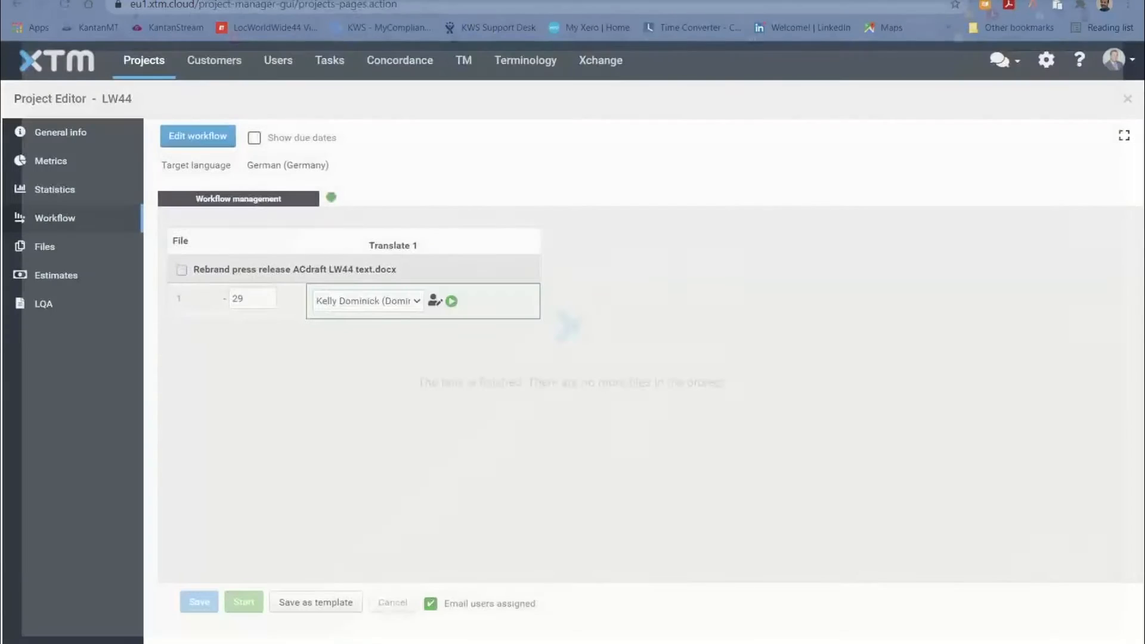
Download the German target file from the LW44 project as a zip into the Videos folder and open the Word document inside
click(48, 253)
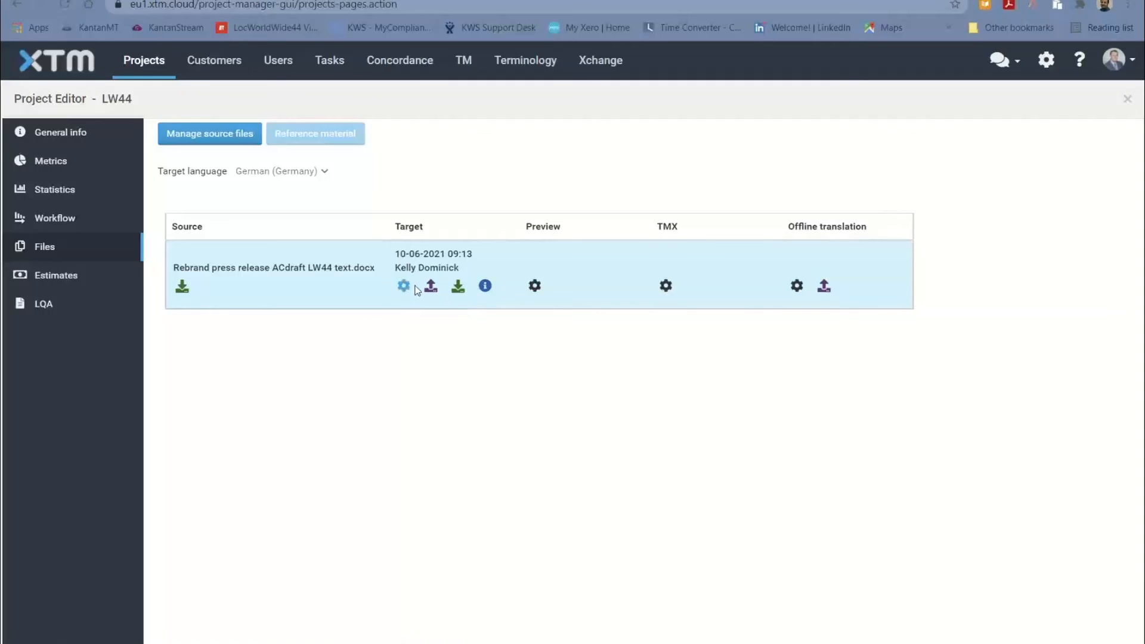
click(458, 287)
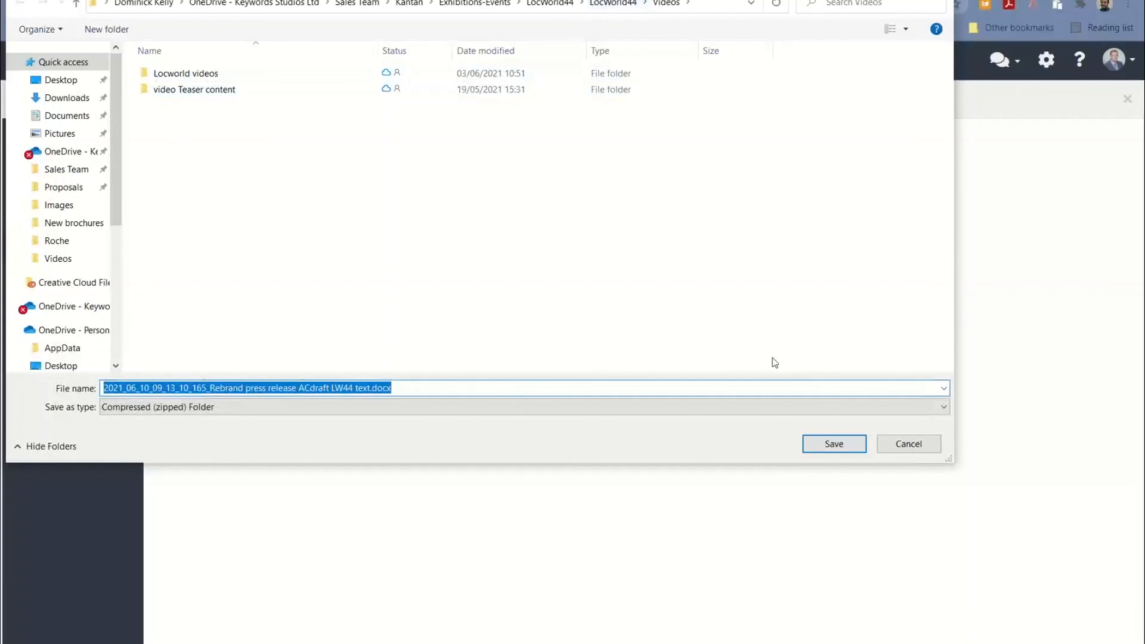
click(826, 445)
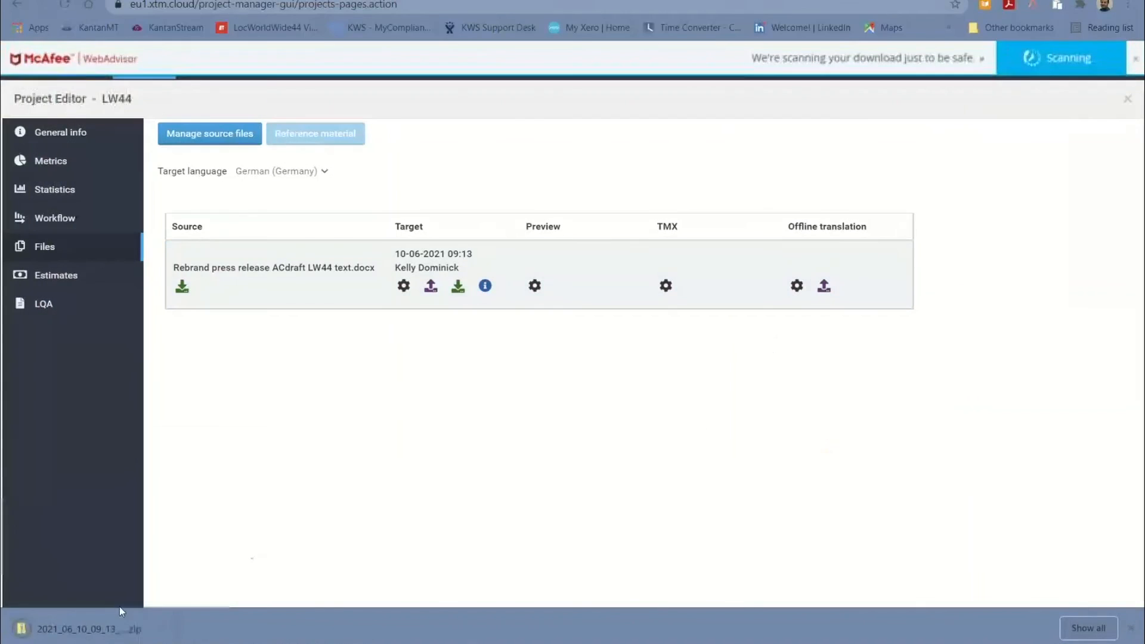
click(70, 632)
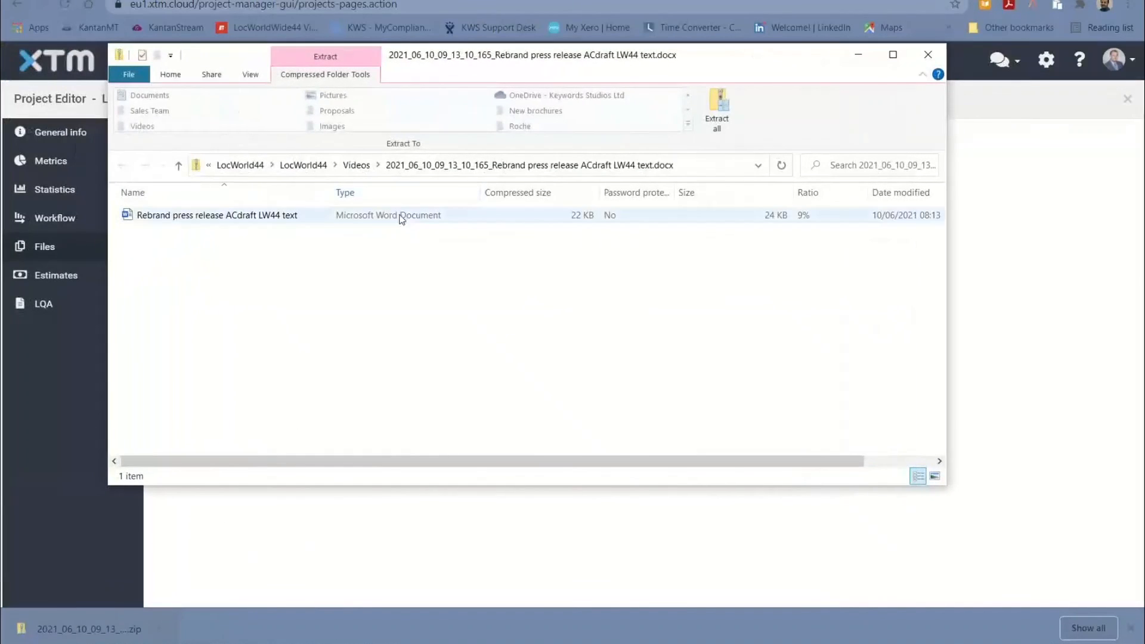
double_click(268, 224)
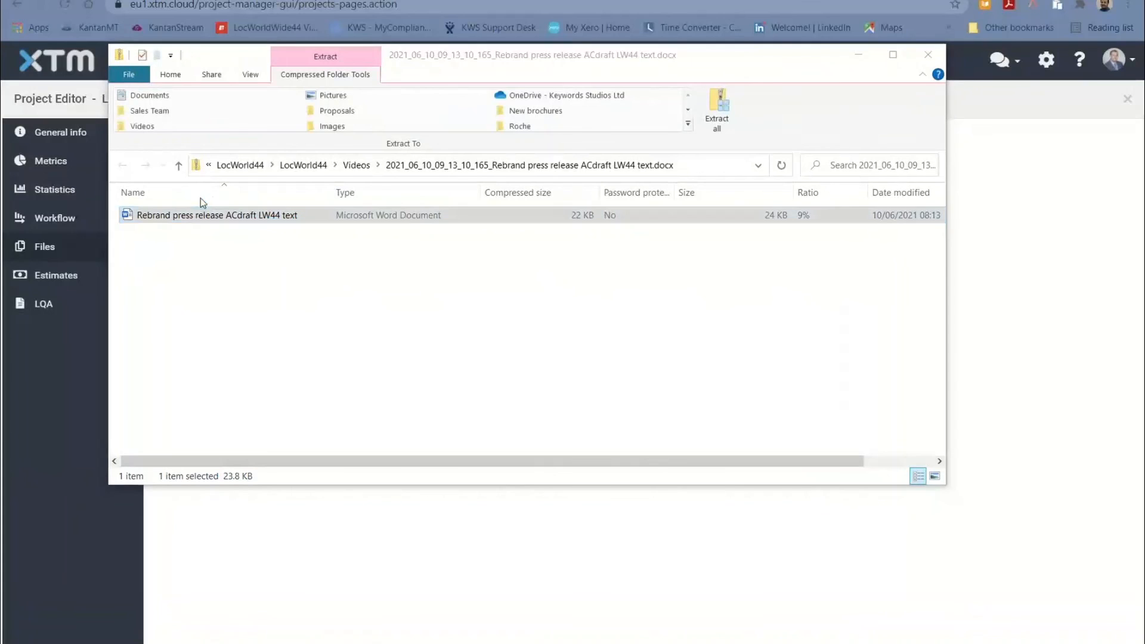